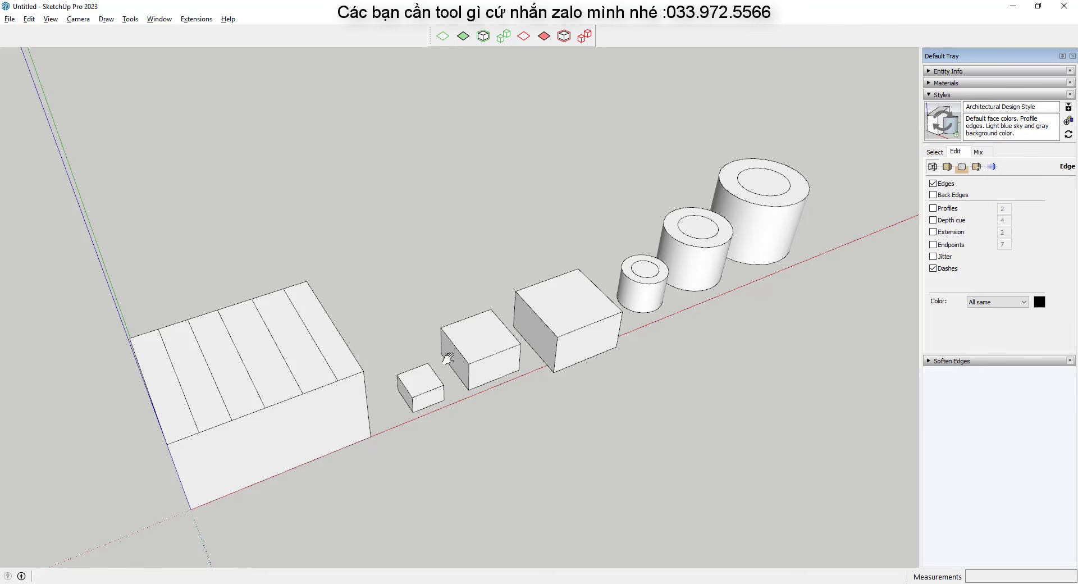
- Orbit, pan and zoom around the row of boxes and cylinders to inspect them
mouse_move(513, 319)
middle_down()
mouse_move(425, 261)
mouse_move(477, 289)
mouse_move(396, 289)
middle_up()
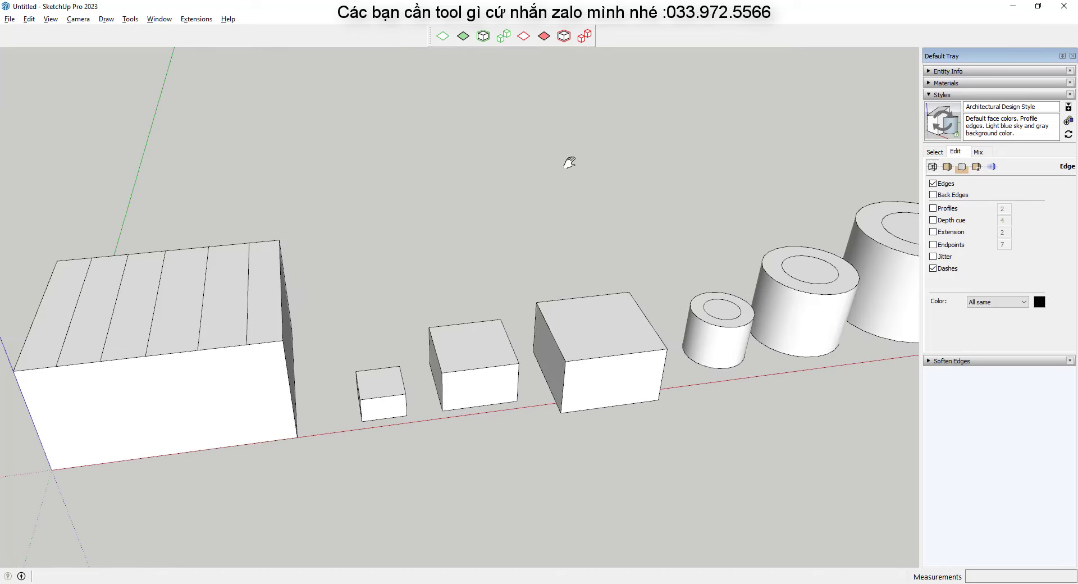
scroll(570, 162, down, 3)
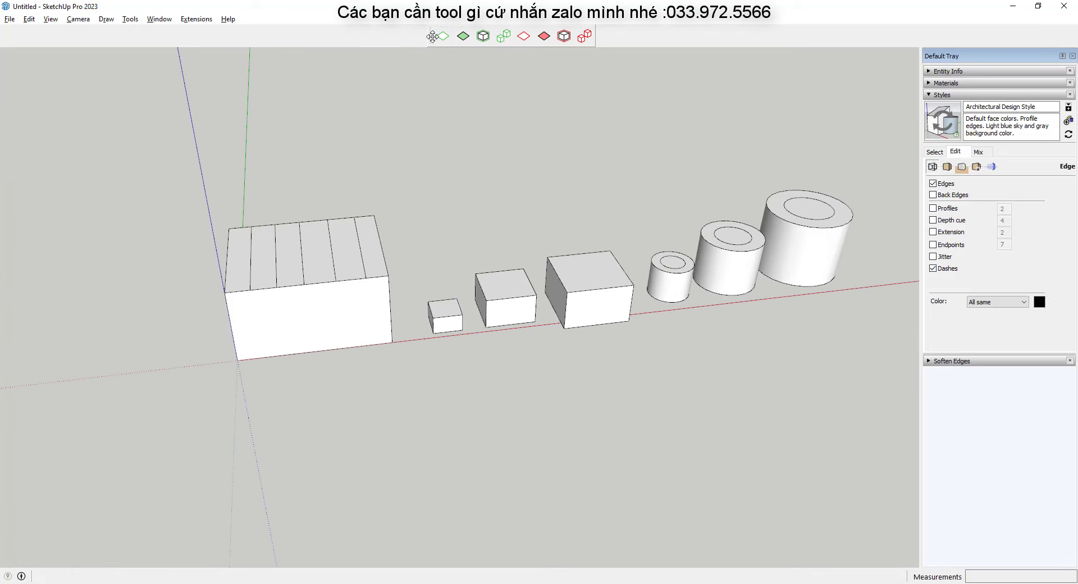
scroll(486, 103, up, 3)
scroll(474, 158, up, 3)
scroll(474, 158, down, 4)
mouse_move(474, 158)
shift+middle_down()
mouse_move(499, 204)
mouse_move(309, 211)
shift+middle_up()
scroll(418, 308, up, 3)
scroll(301, 353, down, 2)
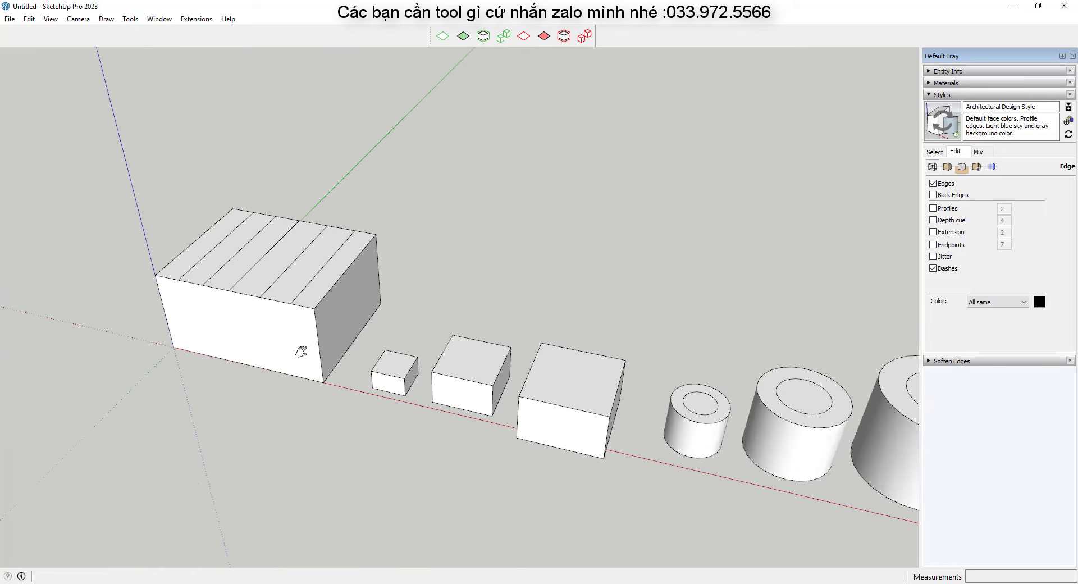
scroll(411, 361, down, 3)
scroll(403, 371, up, 3)
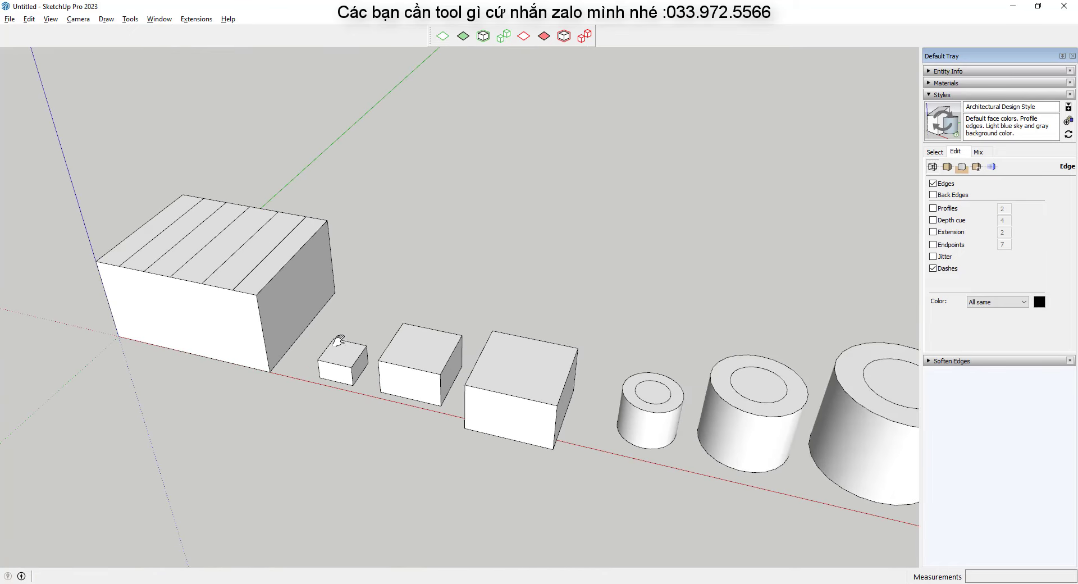
scroll(338, 340, down, 2)
middle_drag(418, 342, 631, 330)
scroll(692, 267, down, 2)
scroll(434, 303, up, 2)
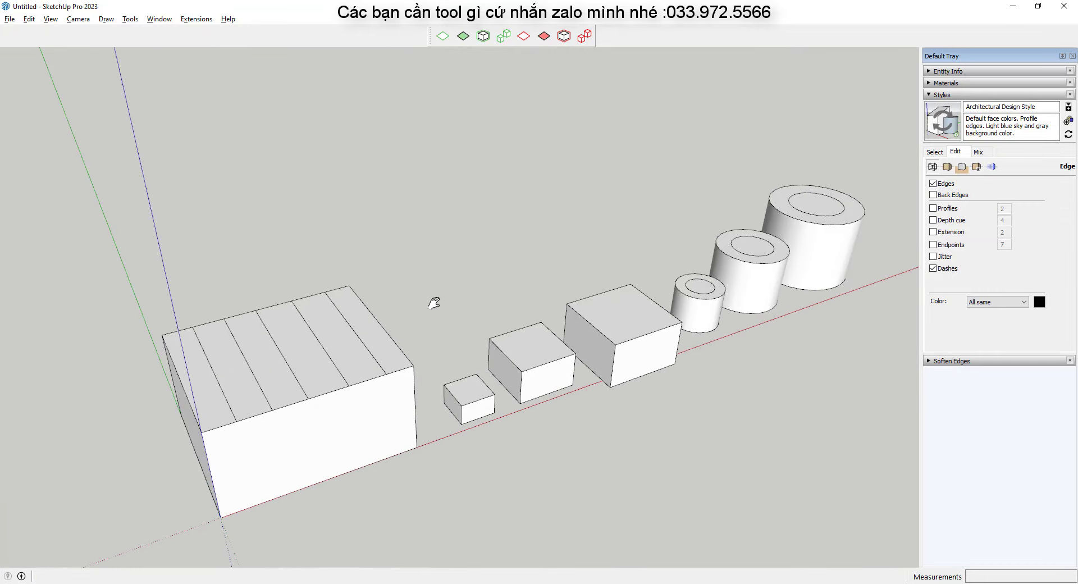
mouse_move(434, 303)
middle_down()
mouse_move(522, 288)
mouse_move(436, 365)
mouse_move(376, 281)
middle_up()
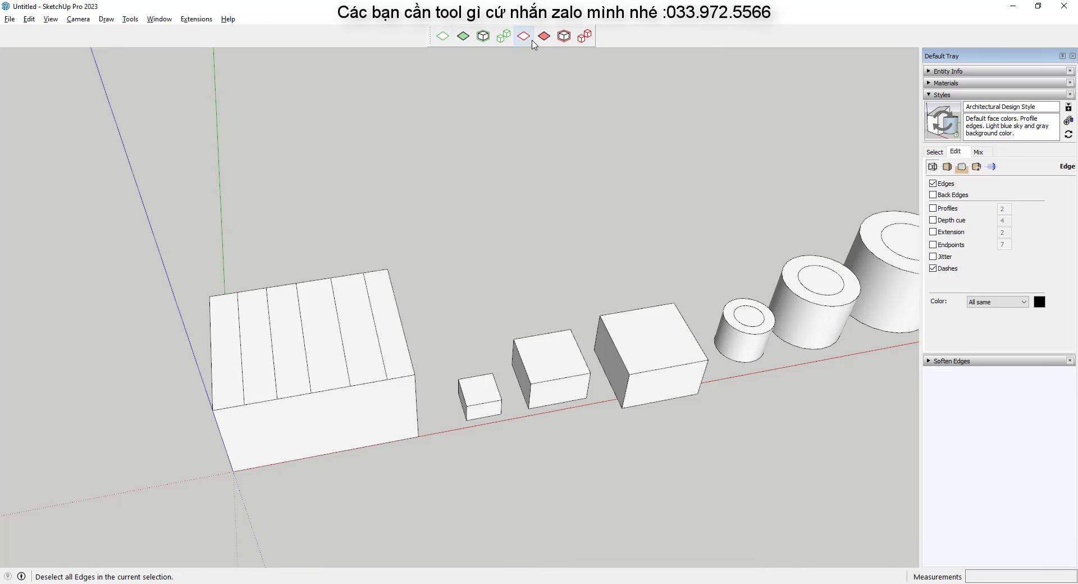
- Select all the large striped box's geometry and group it with G
mouse_move(369, 325)
middle_down()
mouse_move(356, 315)
mouse_move(392, 333)
middle_up()
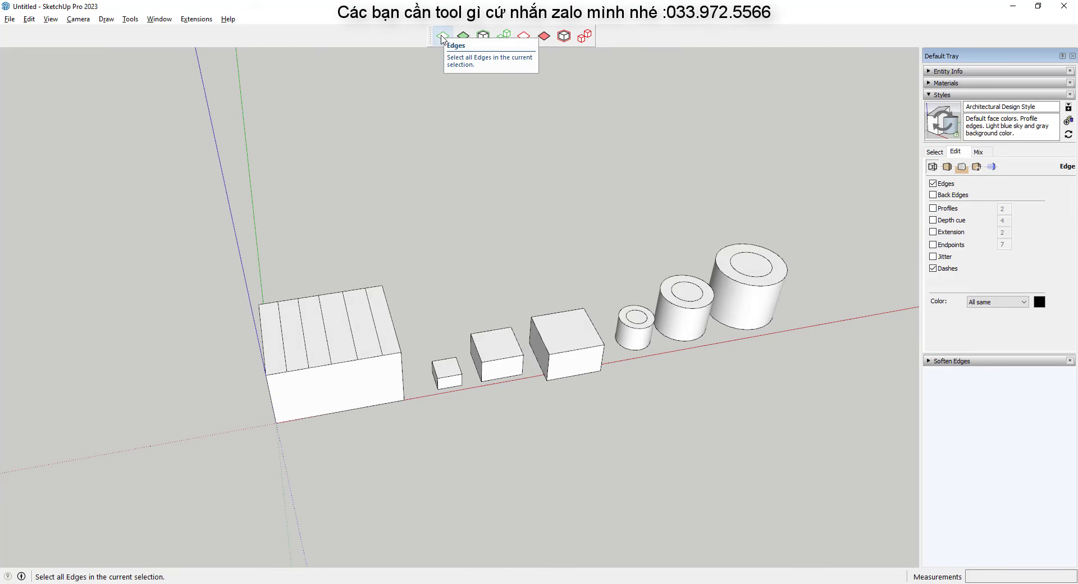
middle_drag(591, 232, 409, 283)
scroll(488, 288, up, 2)
triple_click(488, 287)
scroll(449, 306, up, 2)
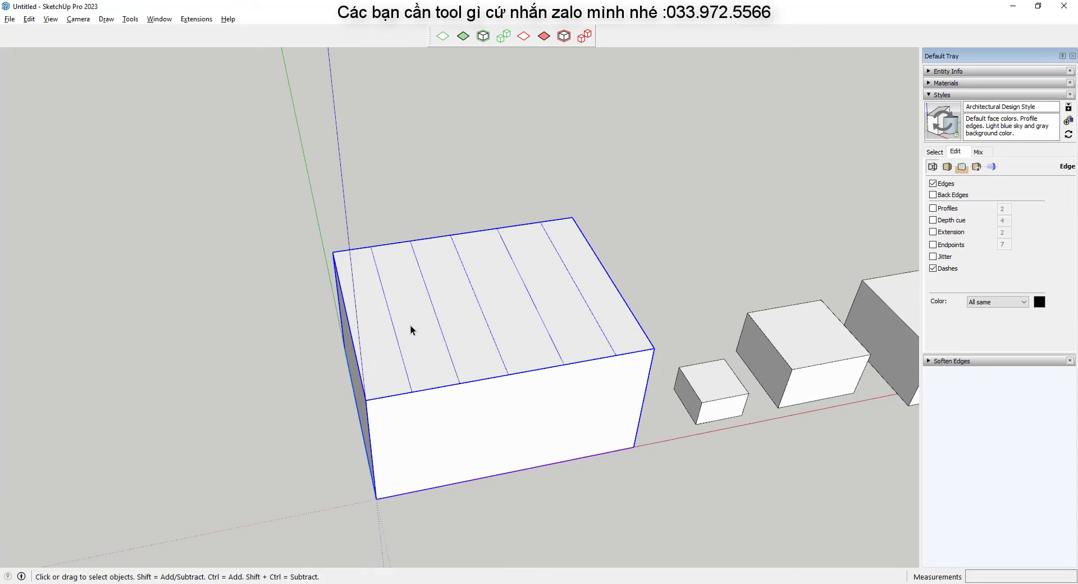
key(g)
middle_drag(398, 302, 419, 256)
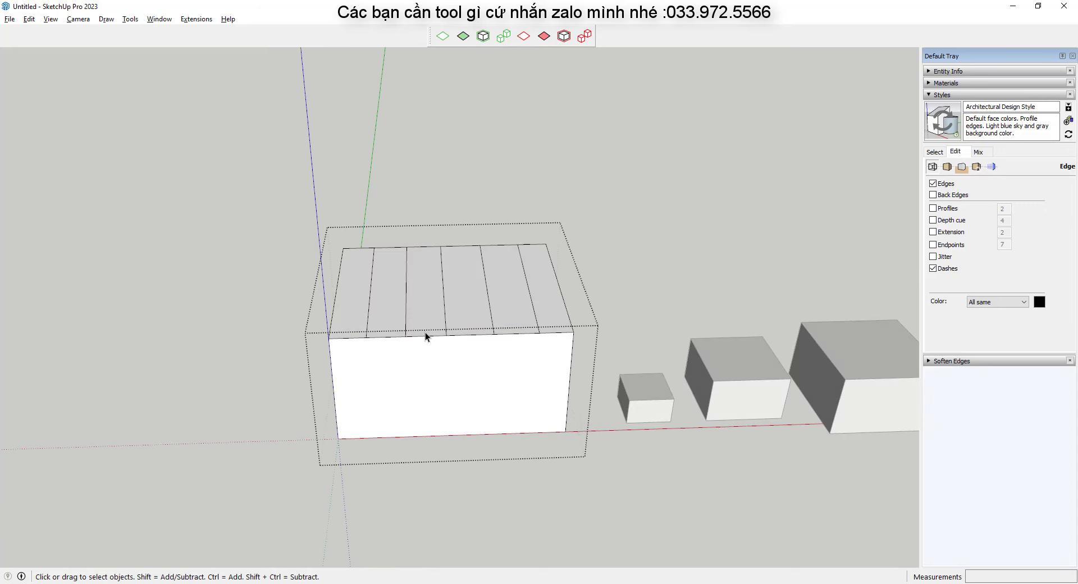
scroll(443, 320, up, 1)
scroll(344, 321, down, 2)
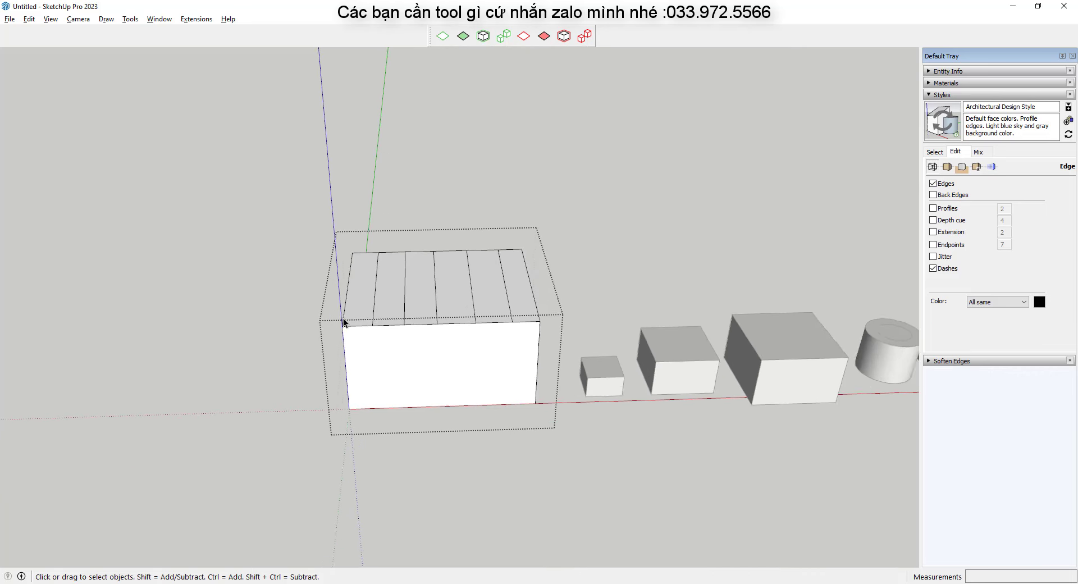
scroll(541, 223, down, 1)
- Select everything inside the box group and filter the selection to edges only
key(ctrl+a)
scroll(270, 374, up, 1)
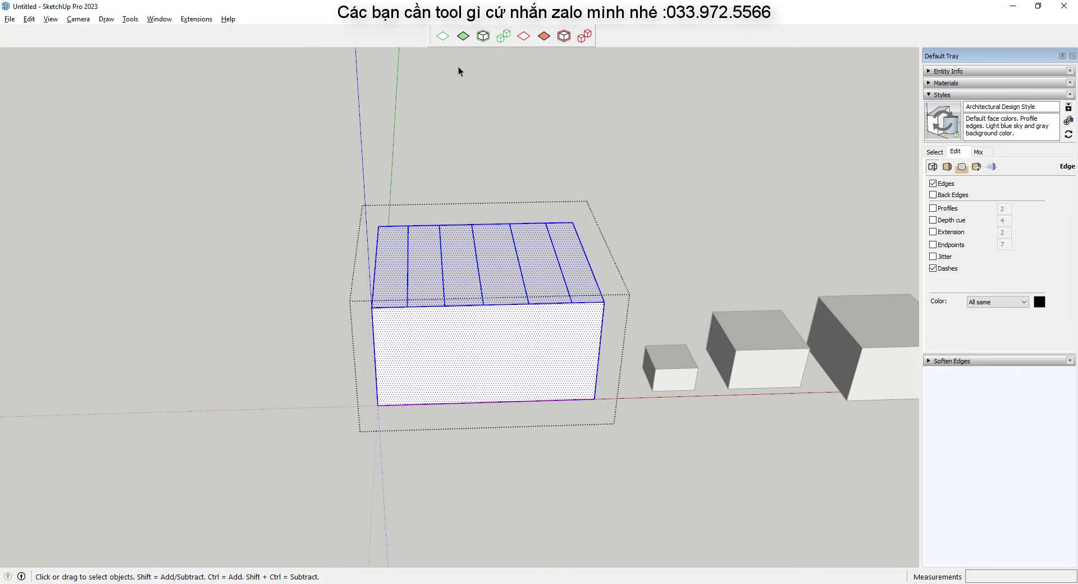
click(448, 40)
scroll(427, 339, up, 1)
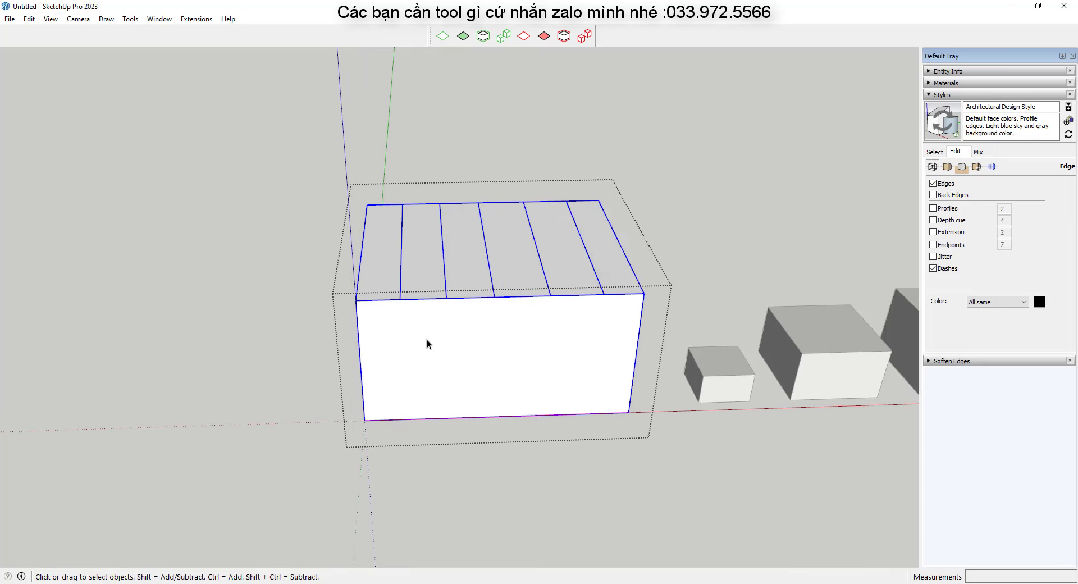
scroll(511, 263, up, 1)
scroll(514, 326, down, 1)
scroll(513, 330, down, 1)
mouse_move(445, 354)
middle_down()
mouse_move(646, 434)
mouse_move(440, 397)
middle_up()
- Copy the edges beside the box with Move plus Ctrl, then delete the wireframe copy
key(m)
click(452, 406)
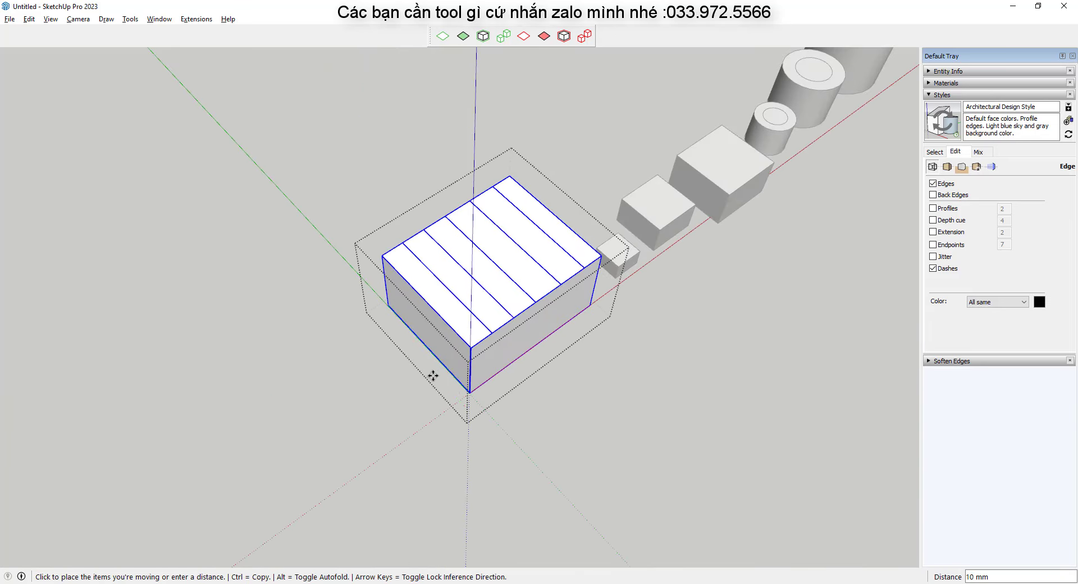
key(ctrl)
click(353, 276)
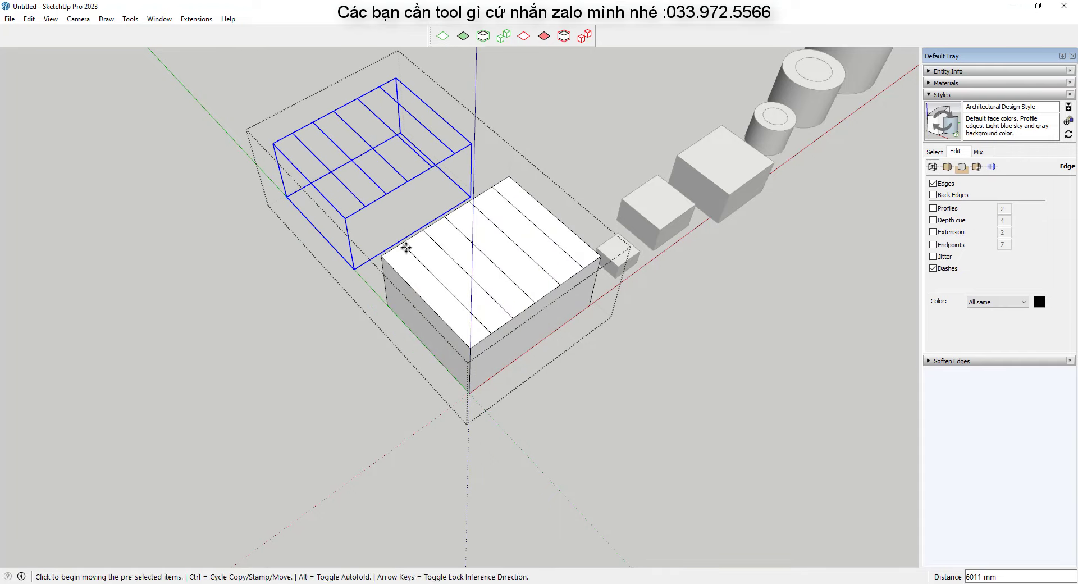
mouse_move(404, 243)
middle_down()
mouse_move(446, 125)
mouse_move(577, 173)
mouse_move(565, 161)
mouse_move(529, 207)
mouse_move(481, 148)
middle_up()
scroll(370, 199, down, 2)
mouse_move(371, 199)
middle_down()
mouse_move(284, 197)
mouse_move(559, 344)
middle_up()
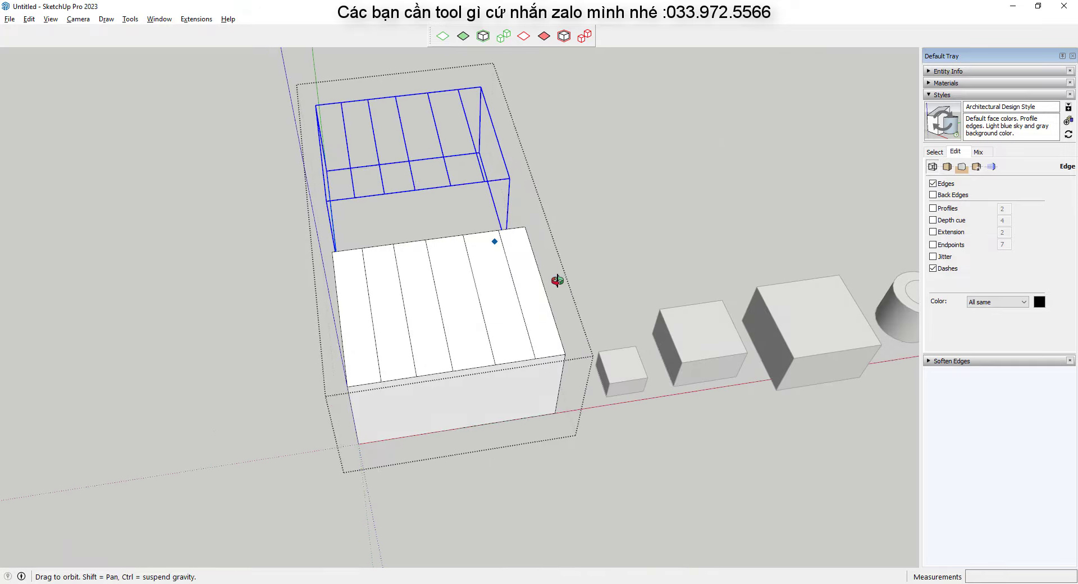
key(Delete)
- Window-select the striped box, filter to faces, delete them, then undo the deletion
drag(310, 194, 589, 460)
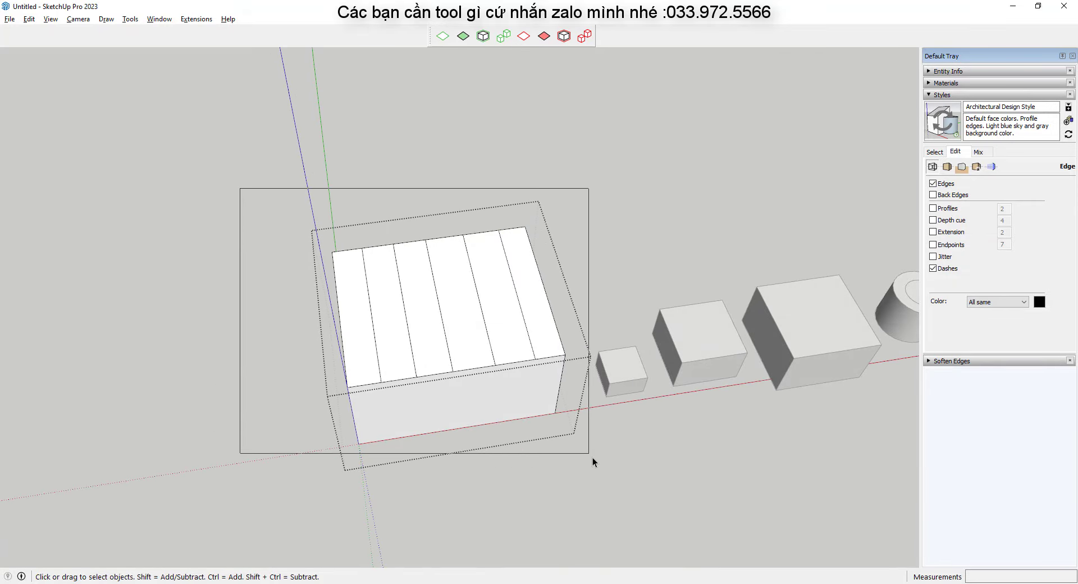
click(464, 37)
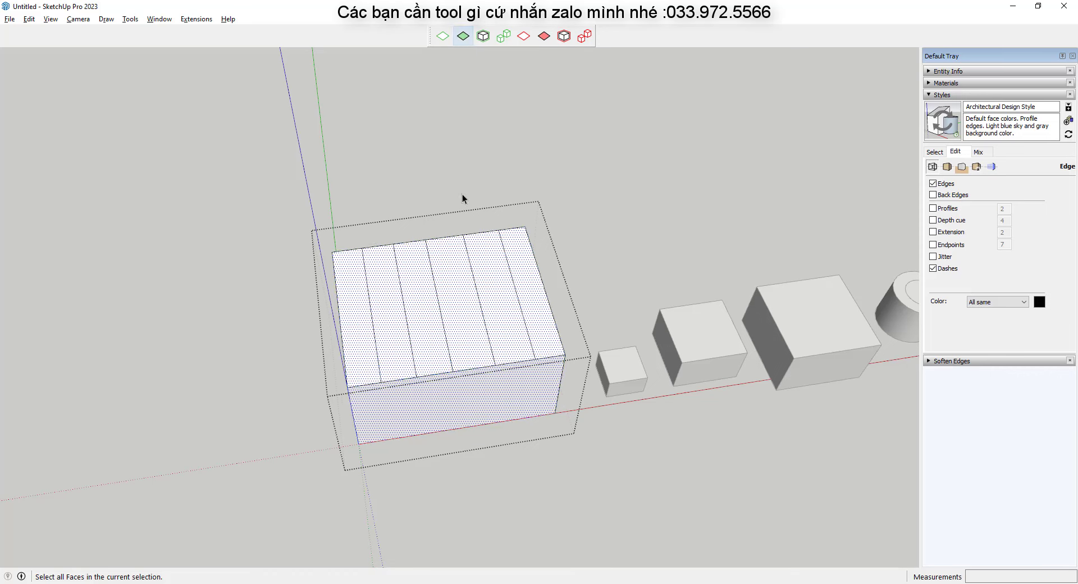
scroll(457, 300, up, 2)
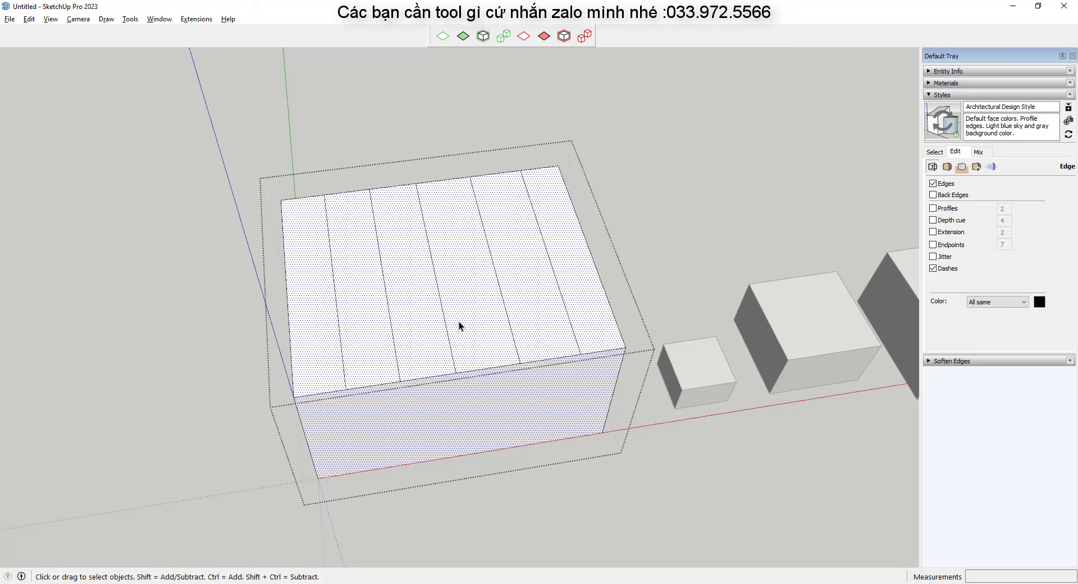
key(Delete)
mouse_move(348, 340)
middle_down()
mouse_move(325, 349)
mouse_move(190, 219)
mouse_move(404, 268)
mouse_move(372, 376)
middle_up()
key(ctrl+z)
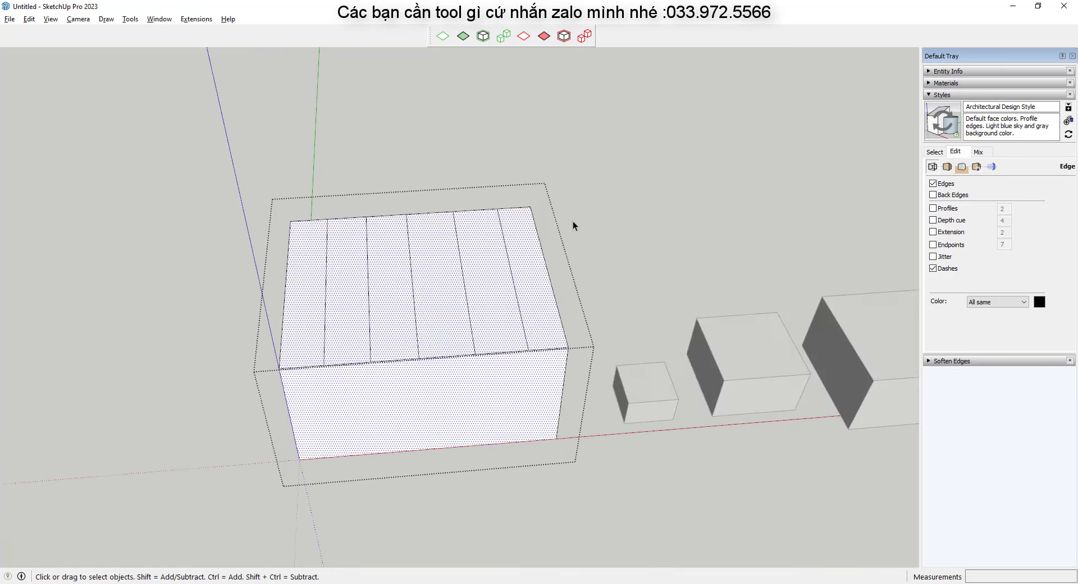
- Open the box group for editing and select only its faces
click(546, 214)
double_click(438, 291)
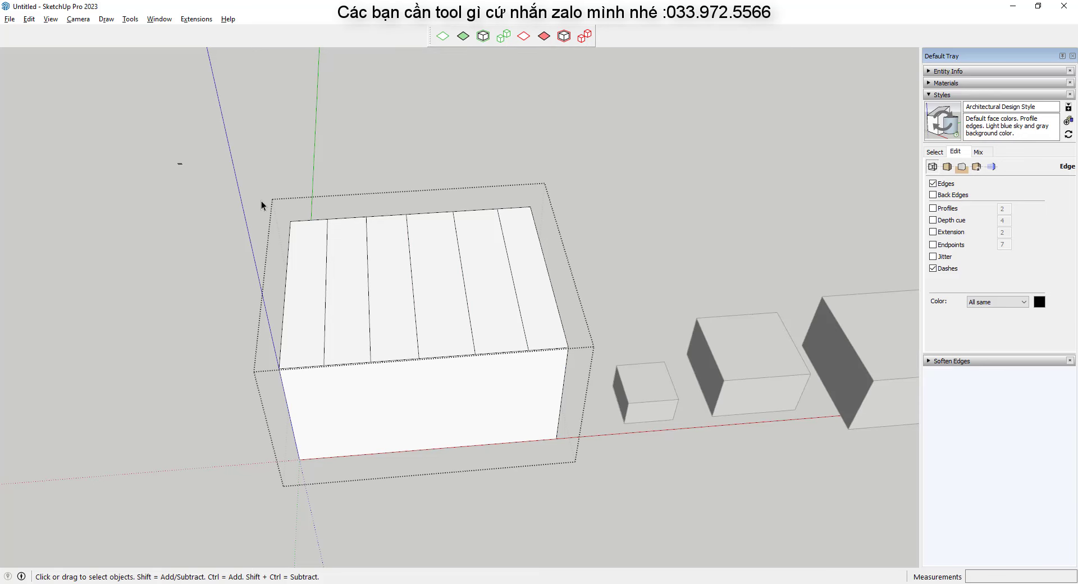
drag(177, 162, 589, 497)
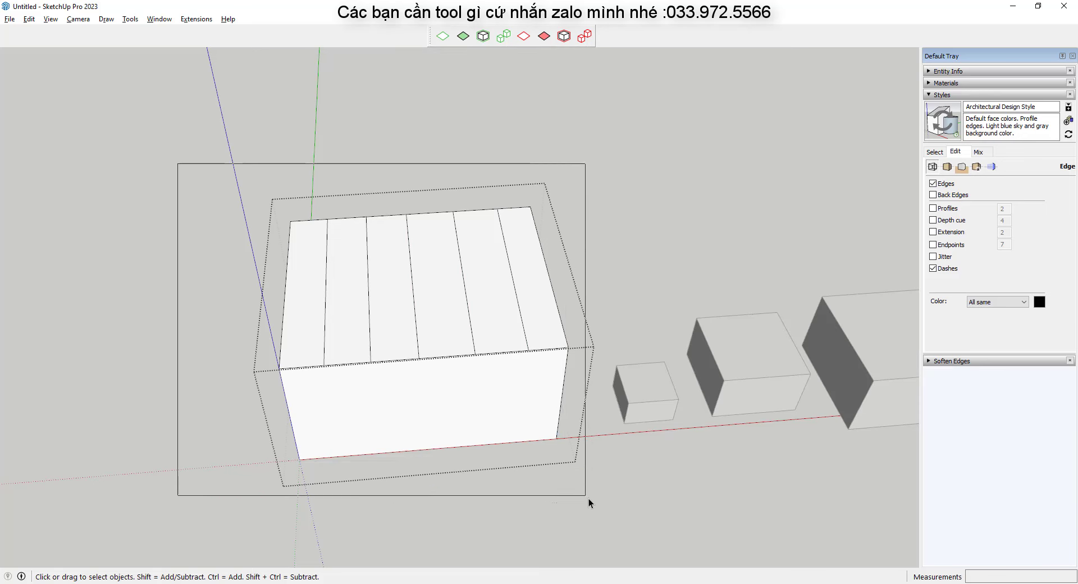
click(463, 36)
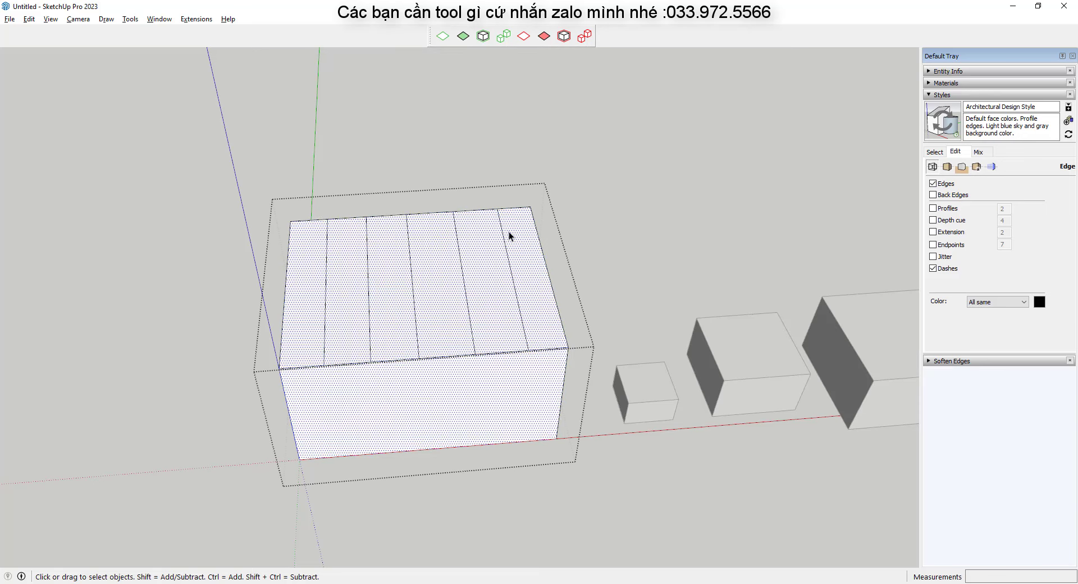
click(548, 38)
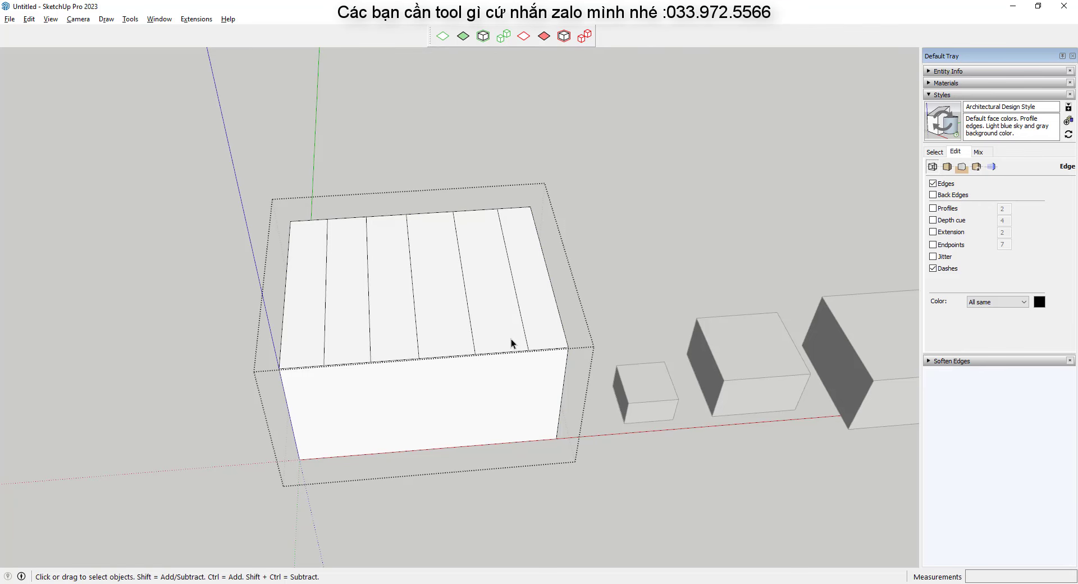
drag(219, 175, 613, 490)
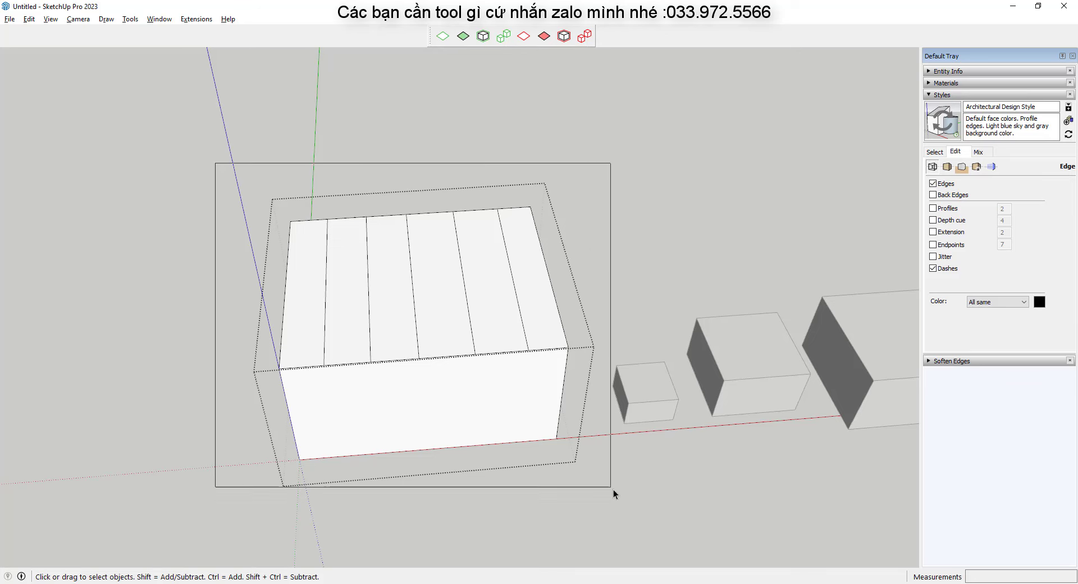
click(464, 37)
- Copy the selected box upward with Move plus Ctrl, stacking a duplicate on top
mouse_move(536, 276)
middle_down()
mouse_move(368, 354)
mouse_move(556, 410)
mouse_move(378, 473)
middle_up()
key(m)
key(ctrl)
click(378, 474)
click(315, 357)
key(space)
scroll(419, 263, up, 3)
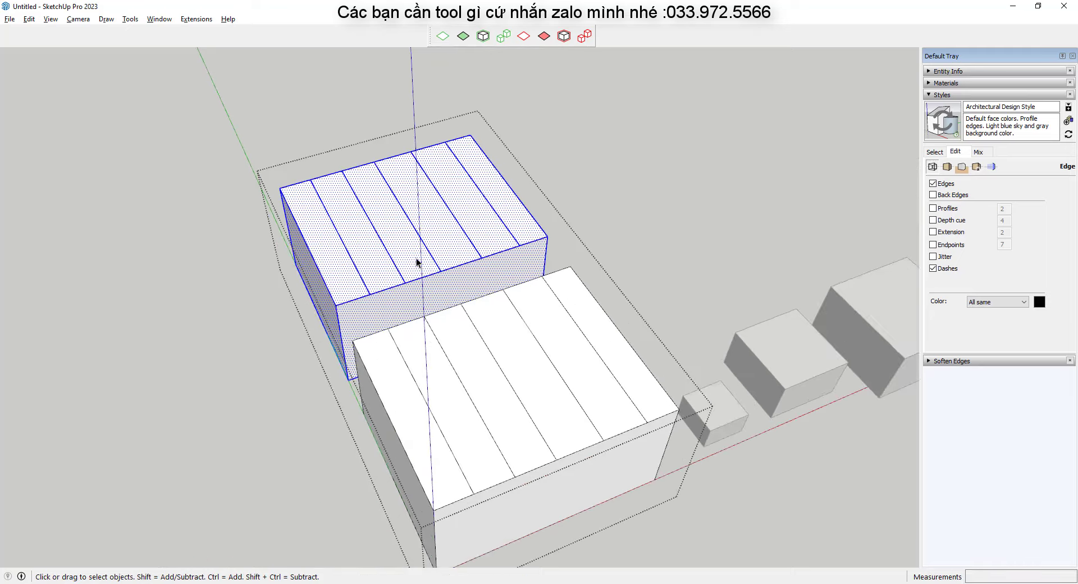
scroll(584, 308, up, 3)
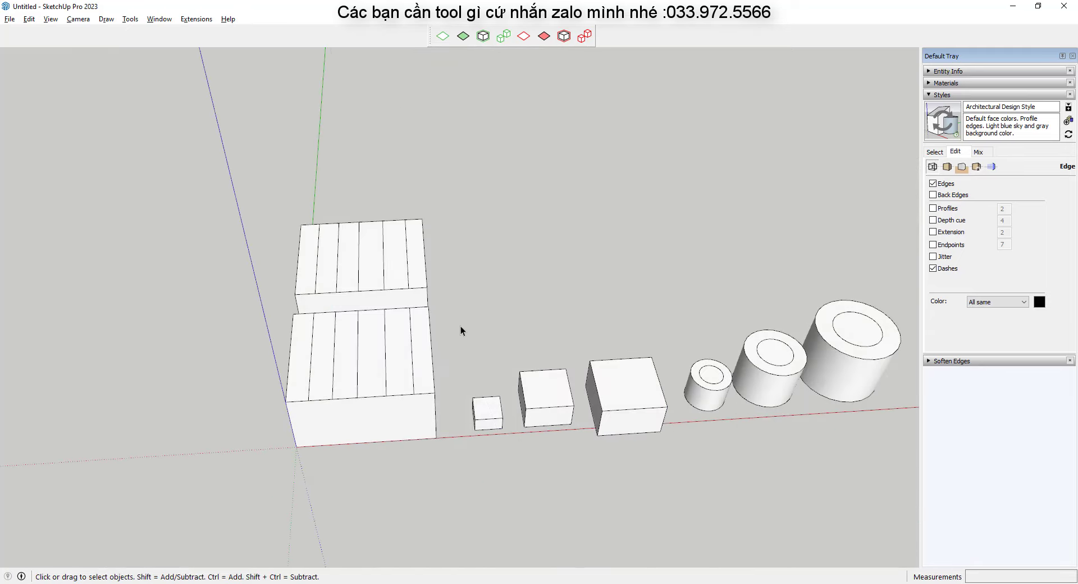
- Select the three cylinders and view their context menu of available actions
drag(457, 319, 668, 468)
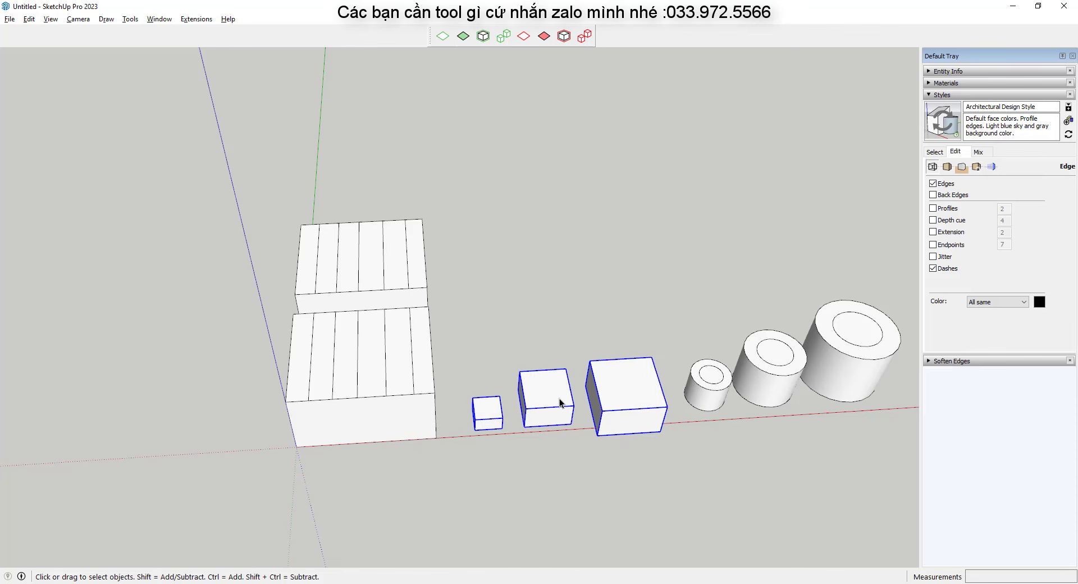
middle_drag(559, 399, 329, 409)
scroll(622, 373, up, 2)
scroll(712, 323, up, 2)
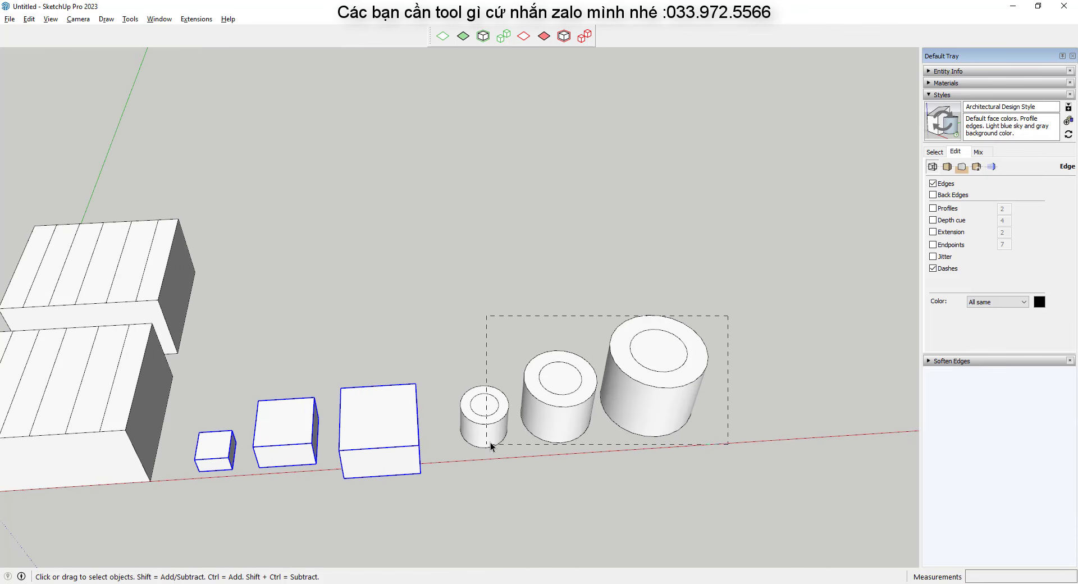
drag(487, 445, 486, 444)
right_click(555, 376)
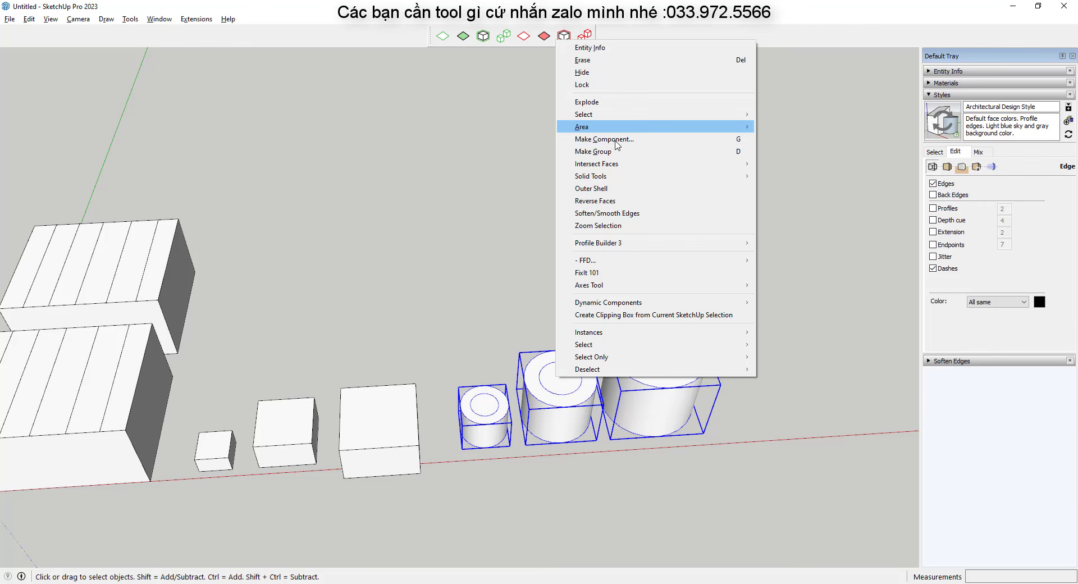
click(505, 221)
scroll(562, 281, down, 3)
- Select all boxes and cylinders, then filter the selection down to the grouped boxes
middle_drag(635, 336, 784, 195)
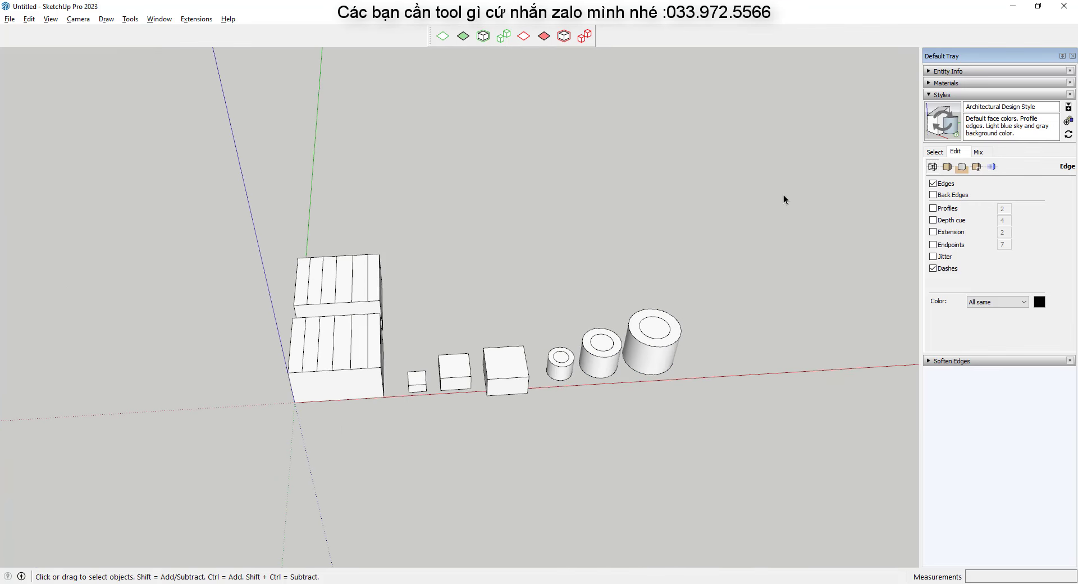
drag(175, 494, 176, 494)
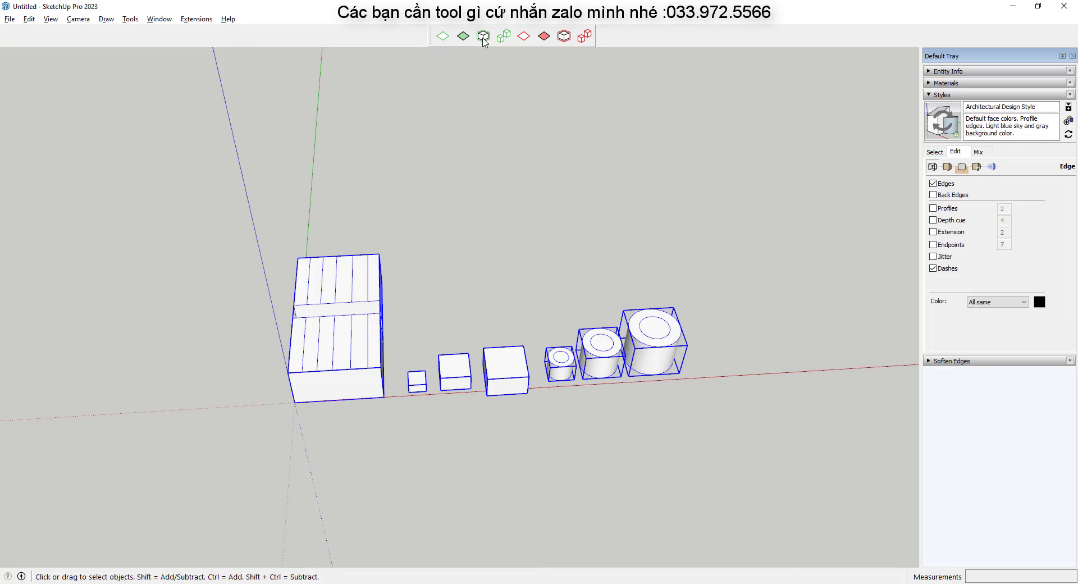
click(483, 37)
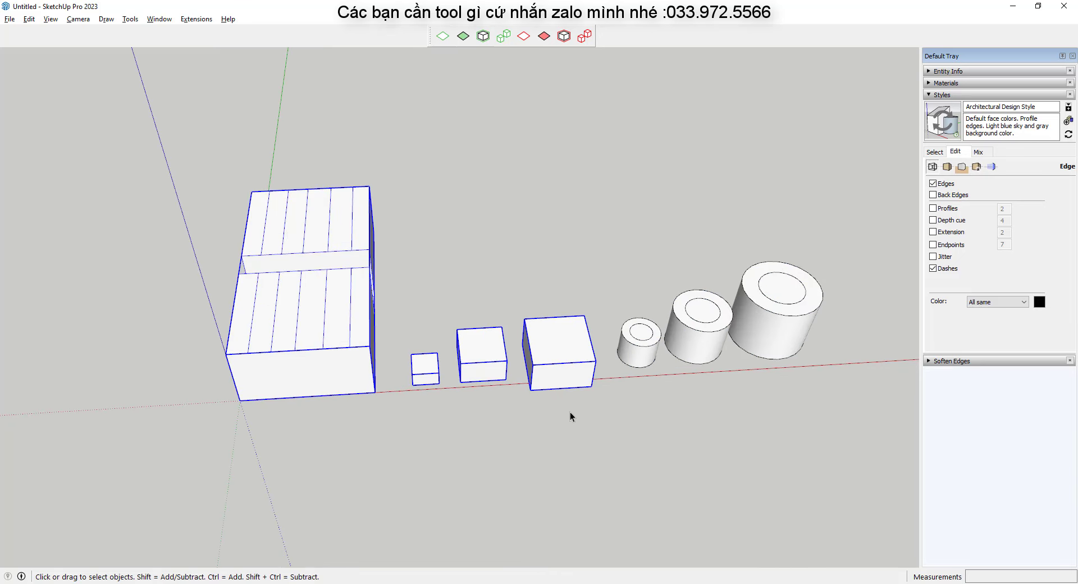
mouse_move(570, 417)
middle_down()
mouse_move(192, 344)
mouse_move(510, 433)
middle_up()
scroll(466, 443, down, 2)
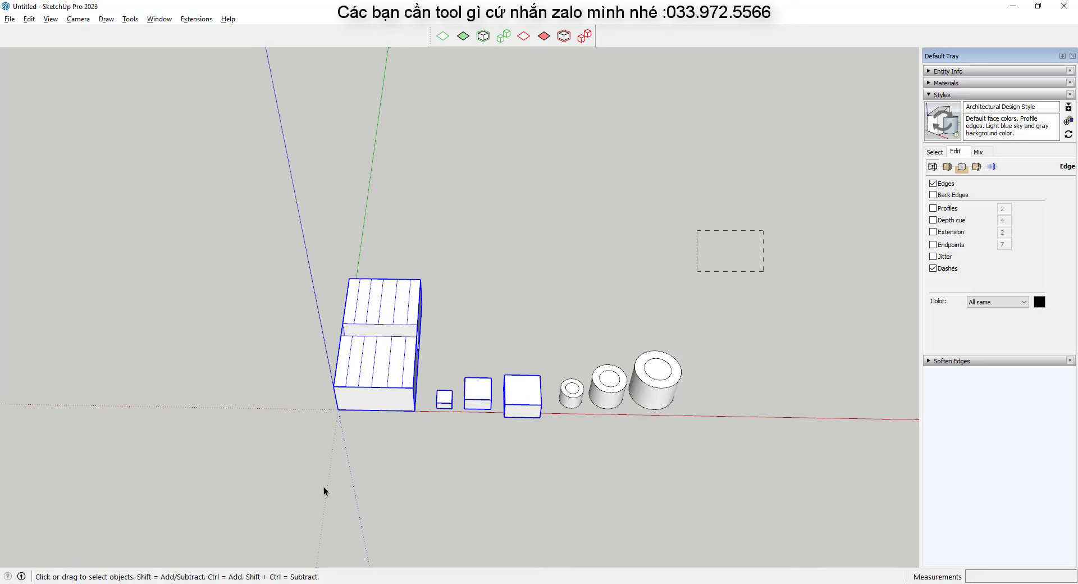
- Reselect everything, keep only the cylinder components, then open Selection Toys UI Settings
key(ctrl+a)
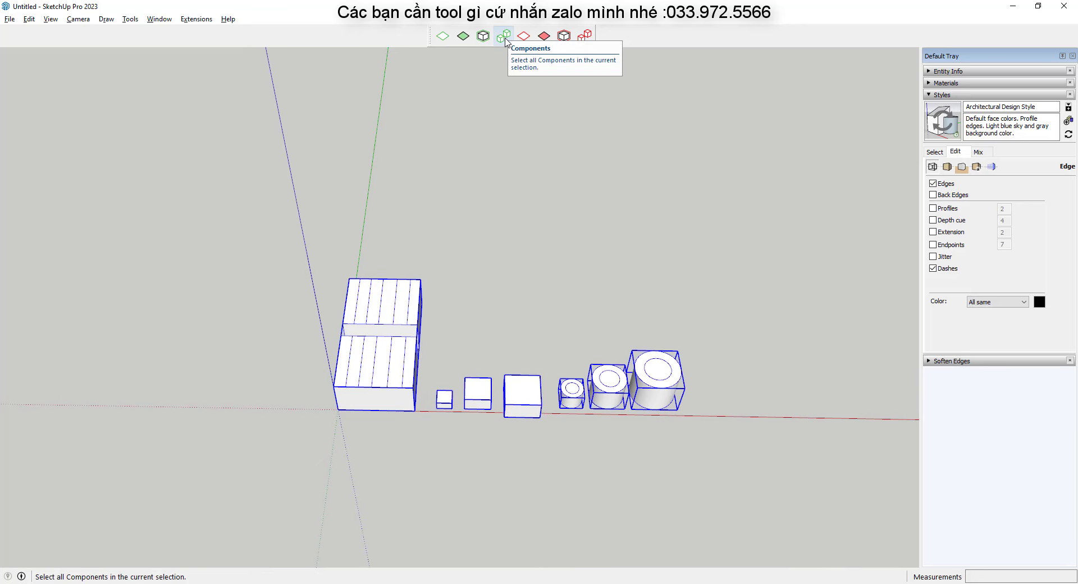
click(505, 37)
scroll(596, 393, up, 3)
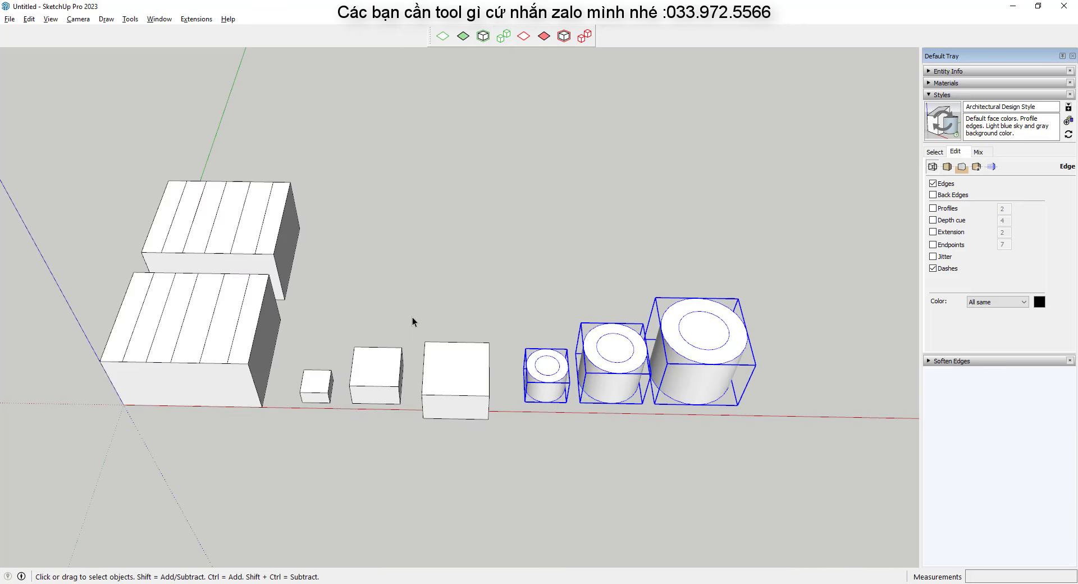
scroll(645, 396, down, 3)
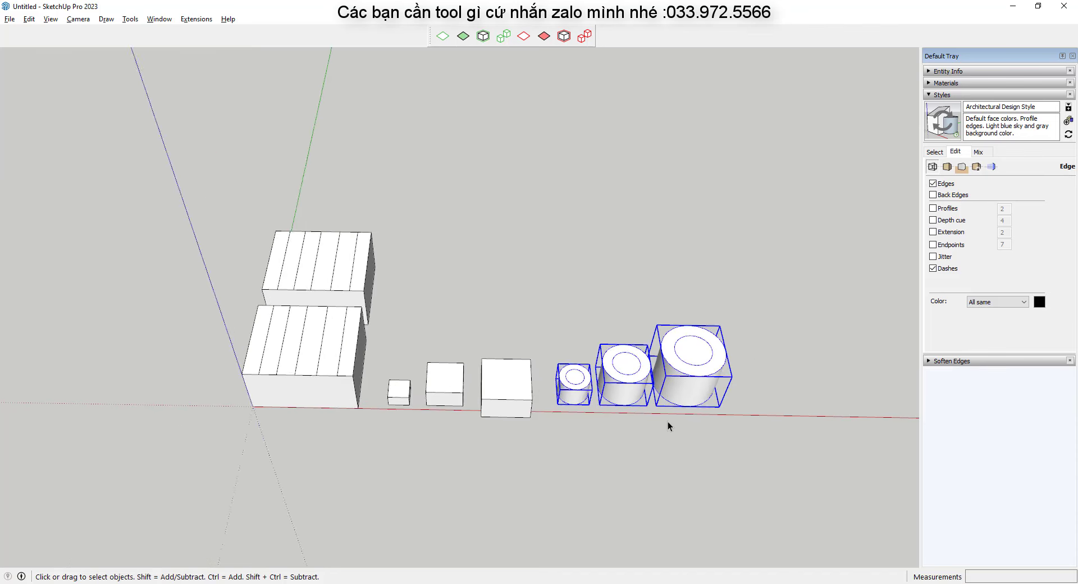
middle_drag(668, 421, 535, 315)
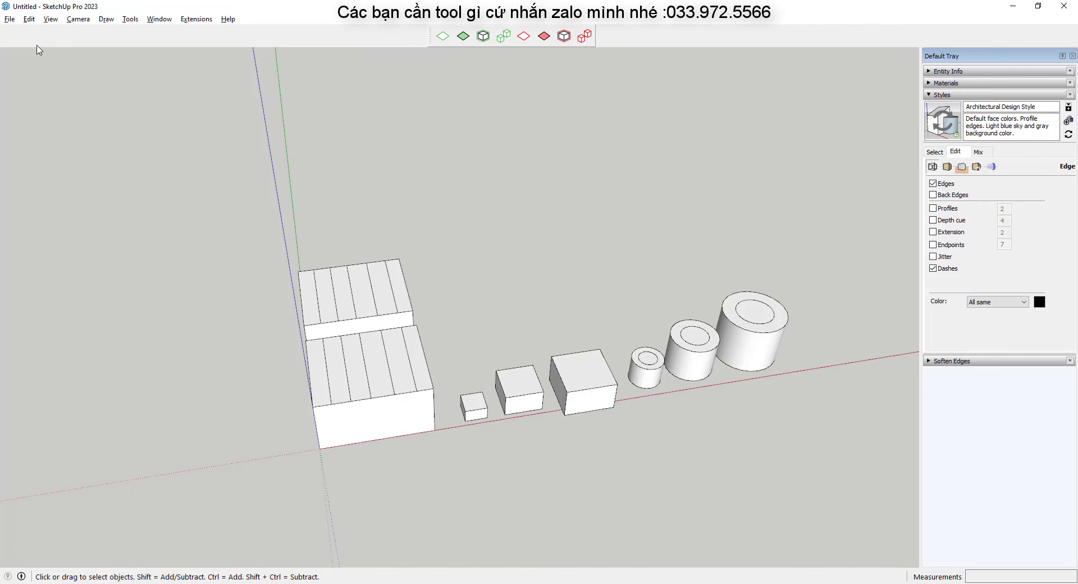
click(129, 19)
mouse_move(160, 443)
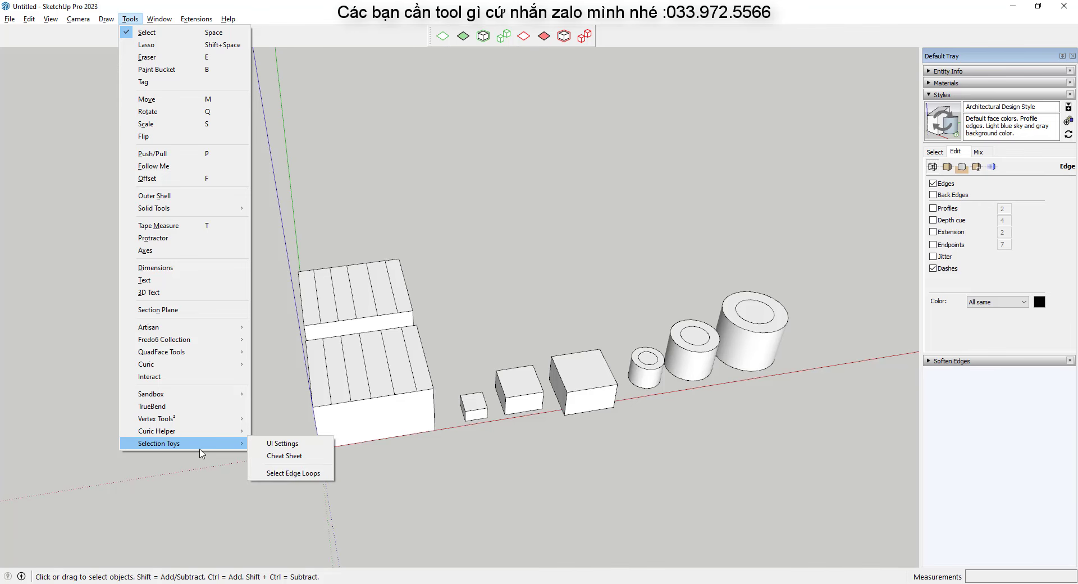
click(285, 444)
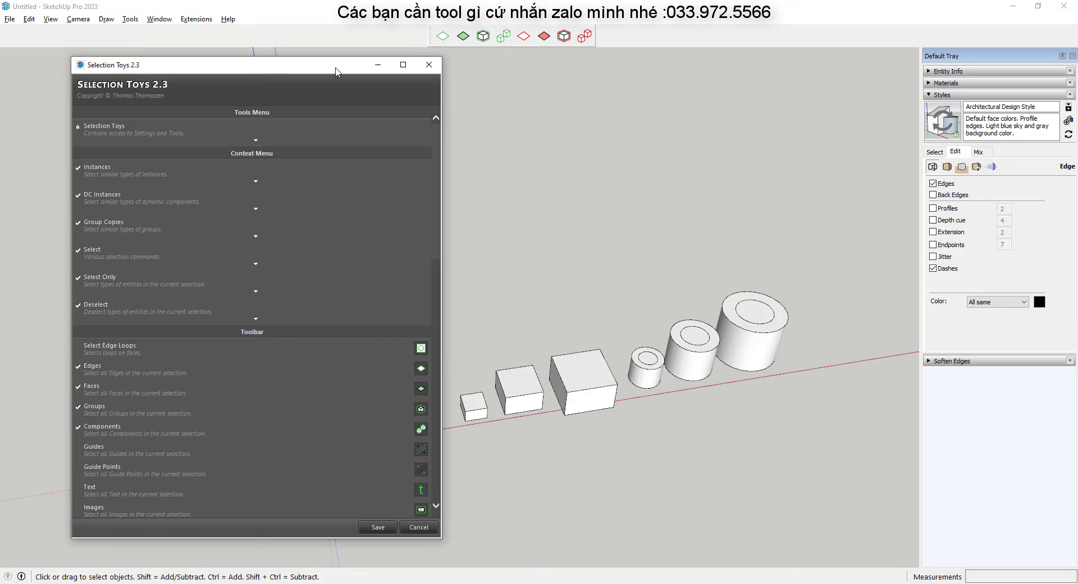
- Reposition the Selection Toys dialog and tick the Guides select button in the Toolbar section
drag(336, 71, 507, 65)
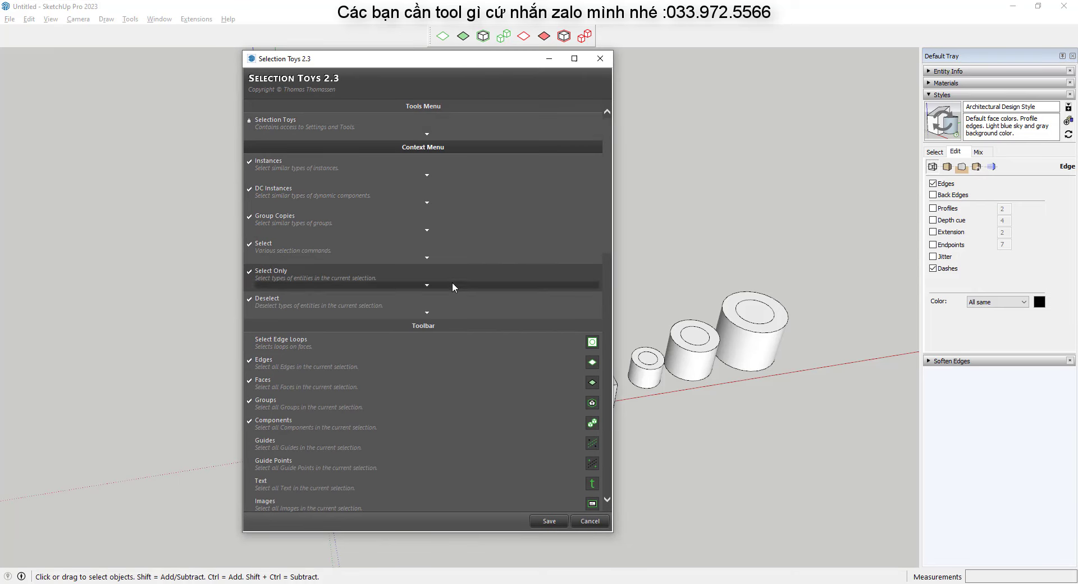
scroll(343, 335, down, 2)
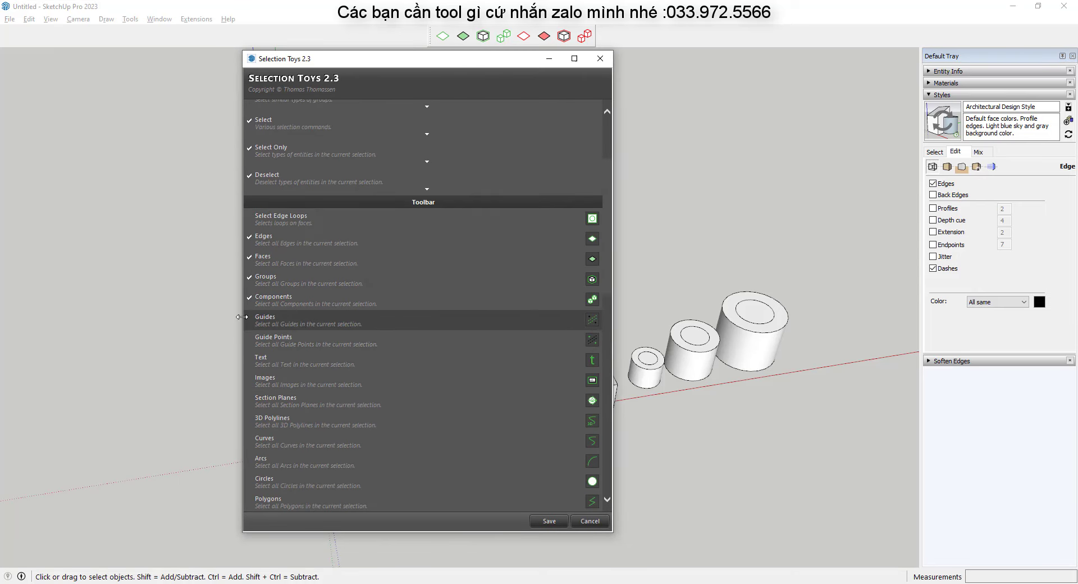
click(250, 319)
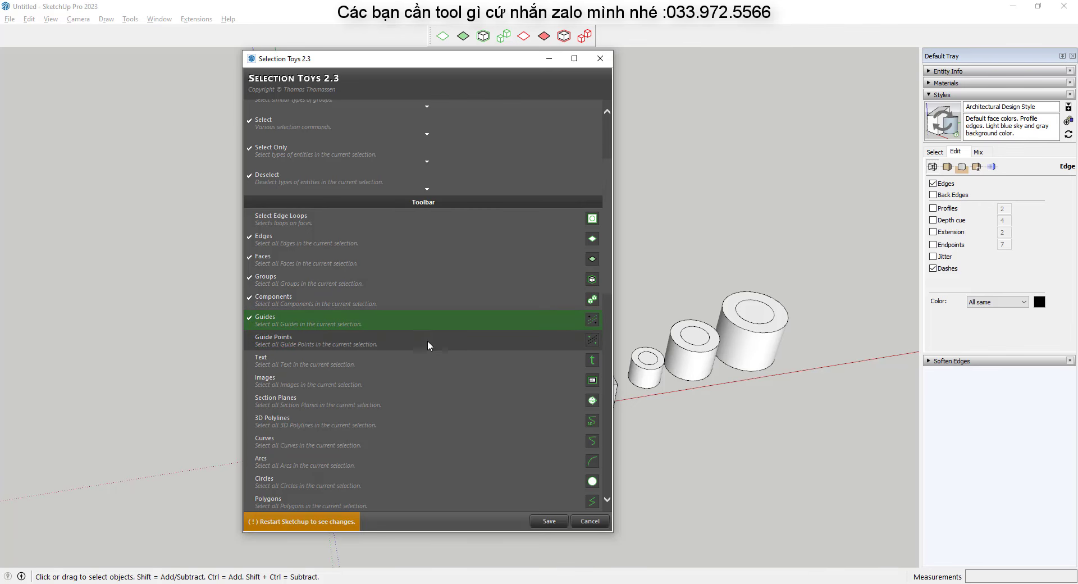
scroll(427, 340, down, 2)
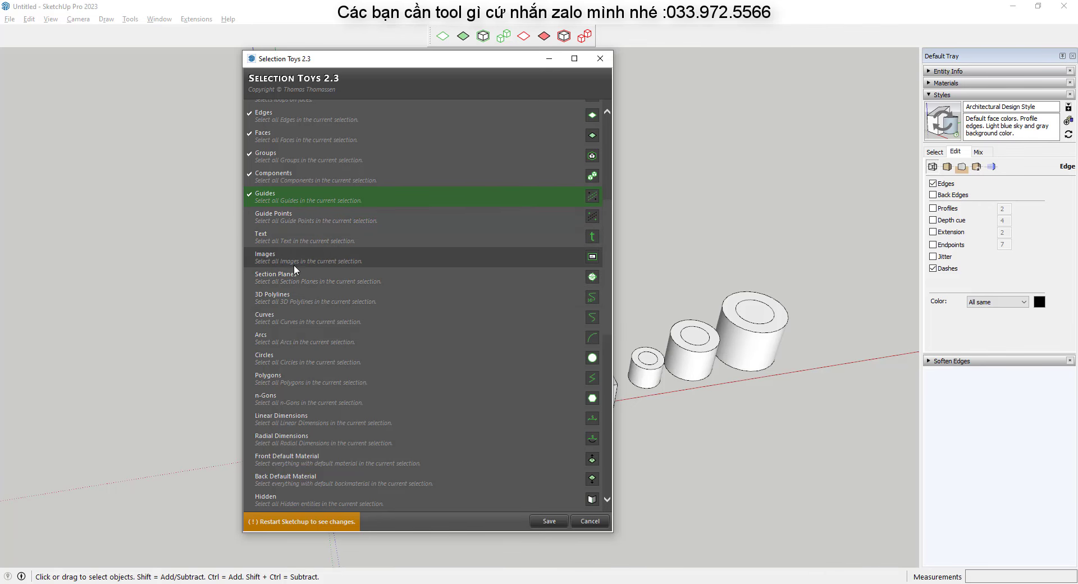
scroll(297, 272, down, 1)
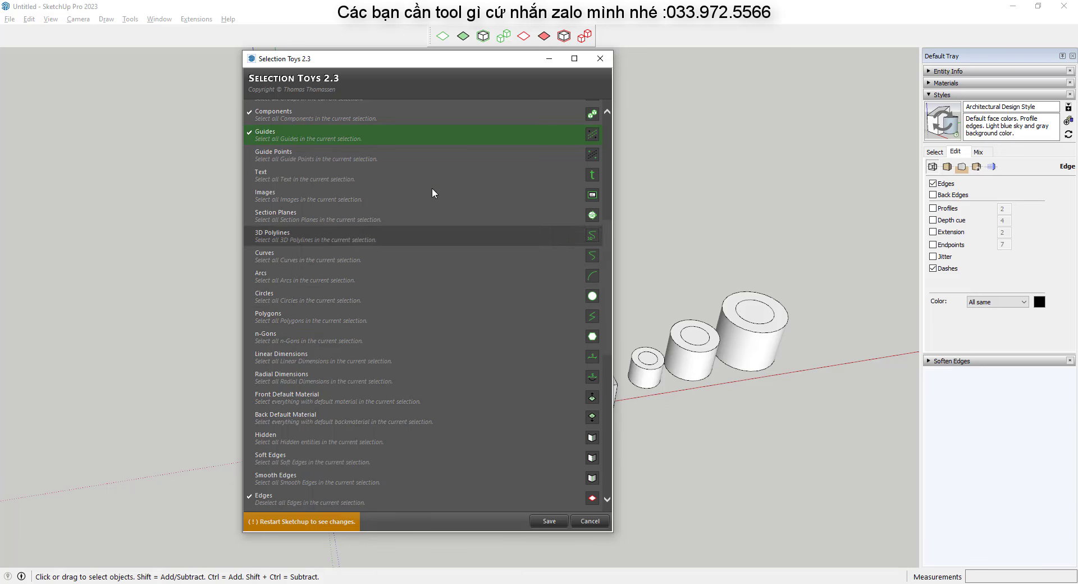
scroll(293, 334, down, 1)
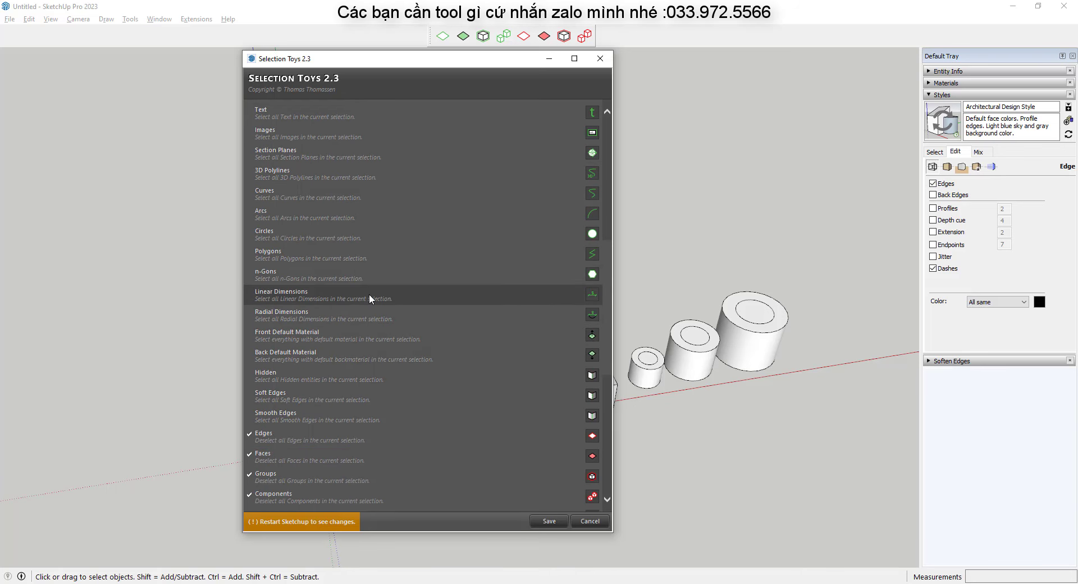
triple_click(285, 88)
click(299, 96)
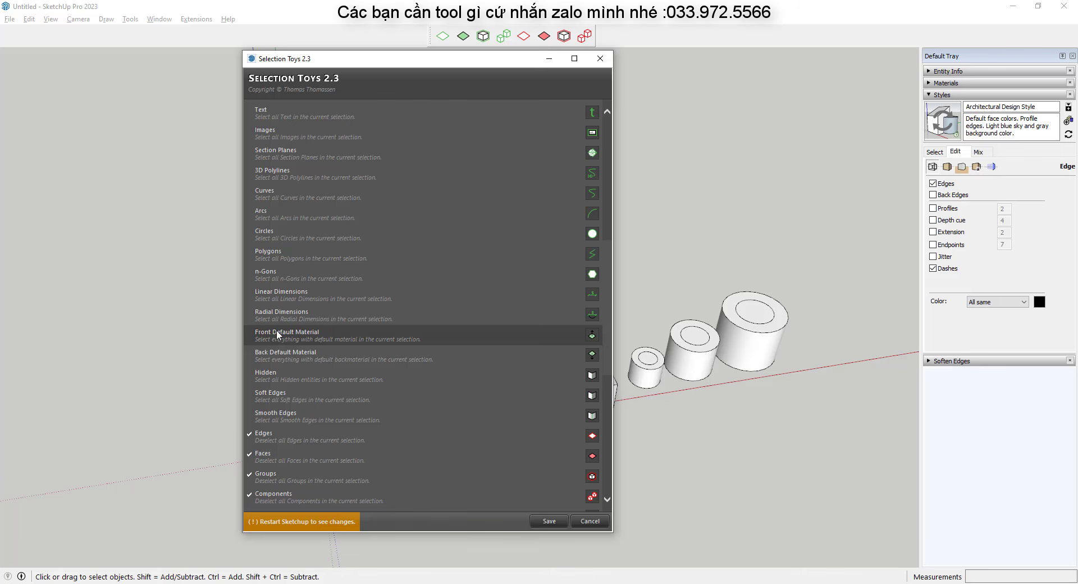
scroll(261, 336, down, 1)
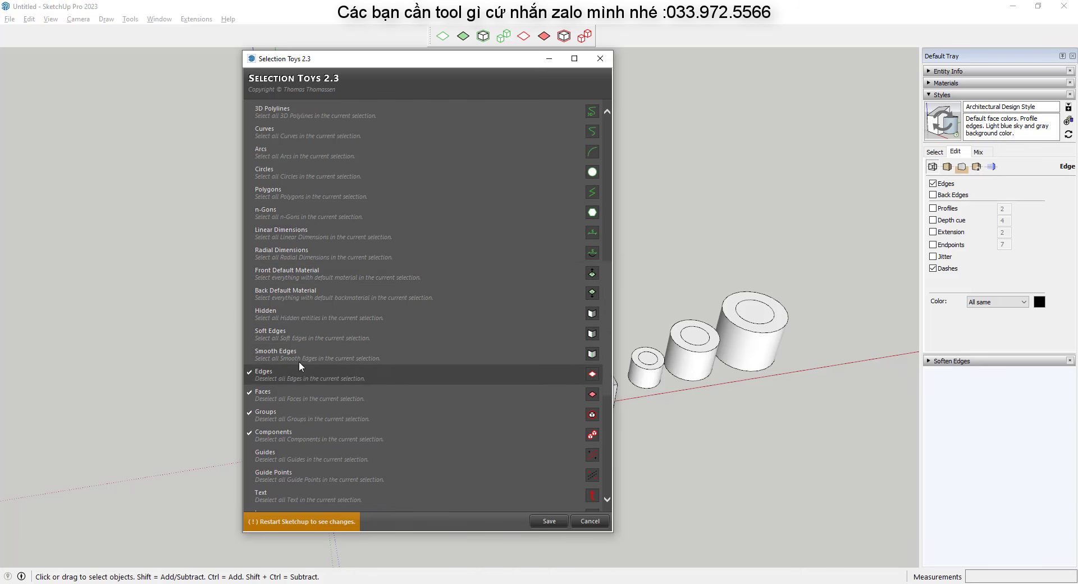
scroll(373, 369, down, 2)
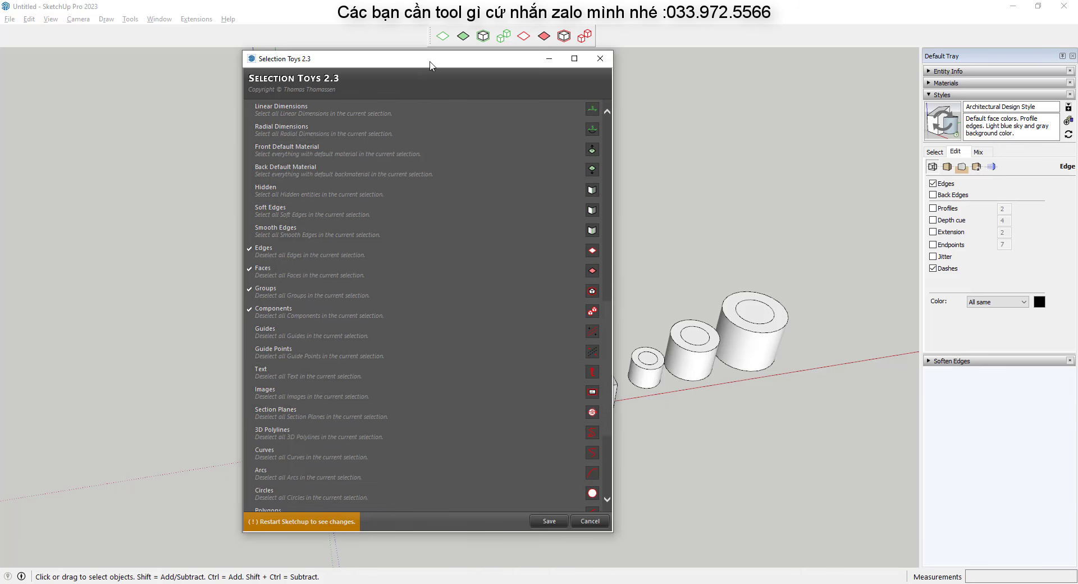
- Enable the Guide Points, Text and Images select toolbar buttons
mouse_move(431, 65)
mouse_down()
mouse_move(284, 93)
mouse_move(776, 79)
mouse_move(673, 63)
mouse_up()
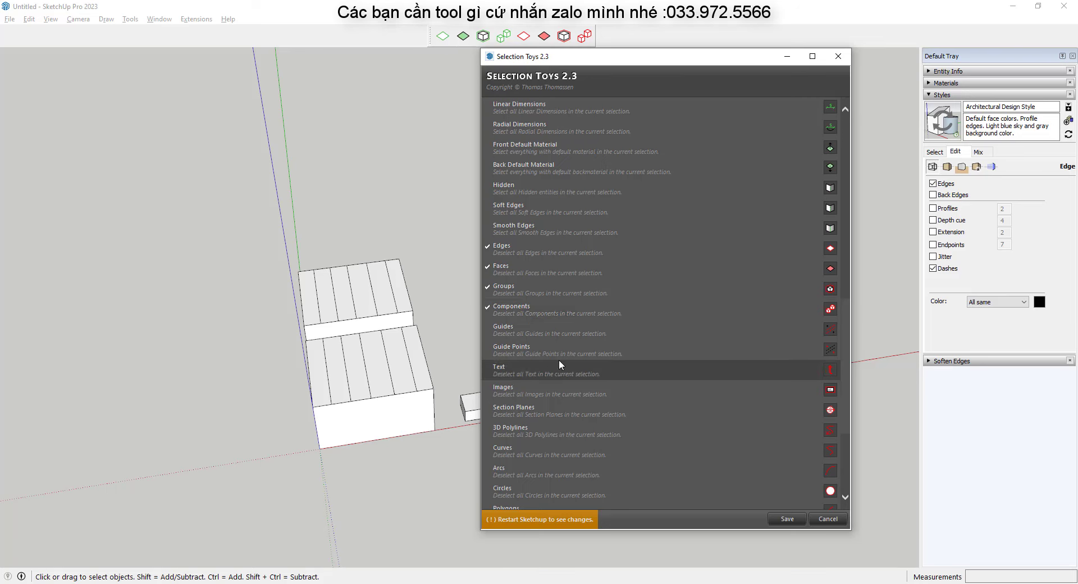
scroll(562, 360, down, 3)
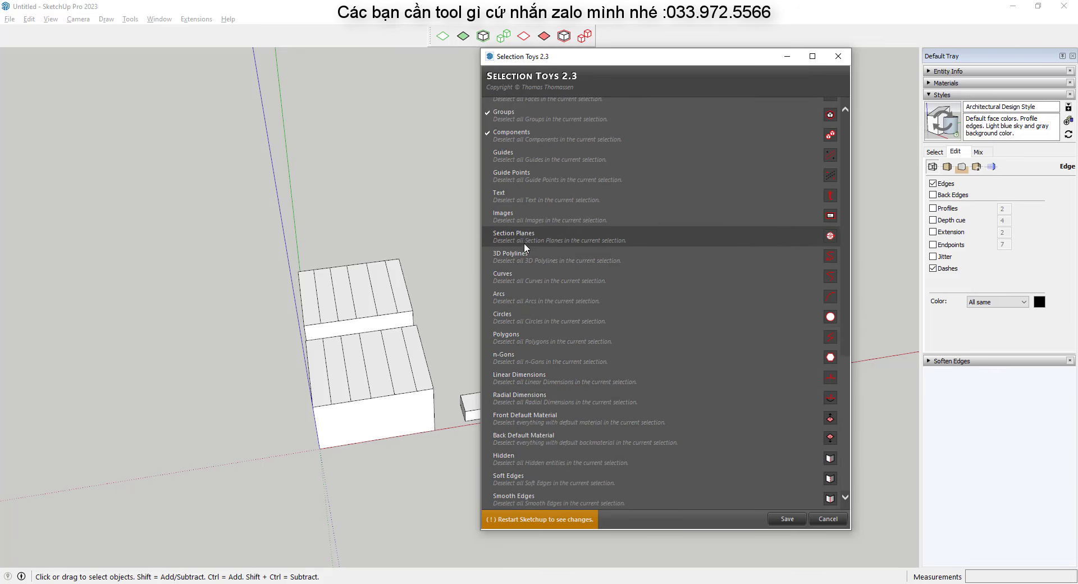
scroll(536, 264, up, 1)
scroll(524, 236, up, 3)
scroll(510, 254, up, 3)
scroll(507, 255, up, 3)
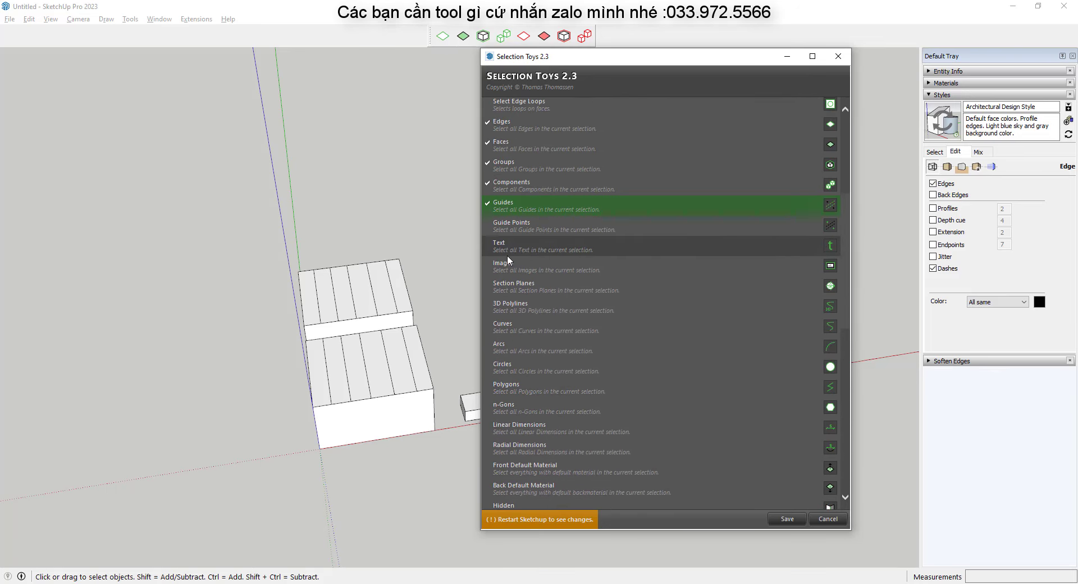
scroll(495, 281, up, 3)
click(489, 290)
click(489, 309)
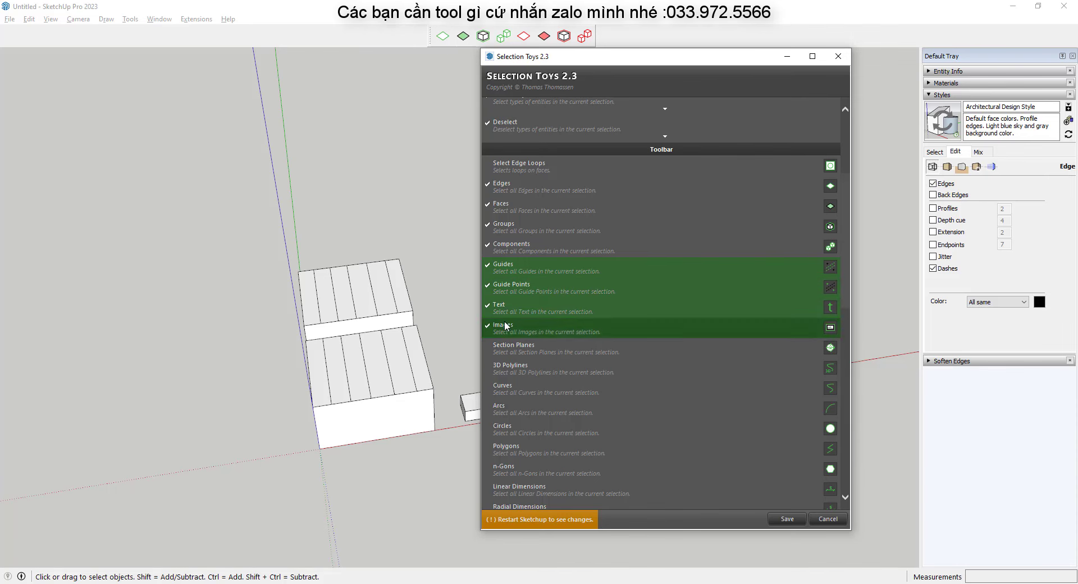
click(504, 325)
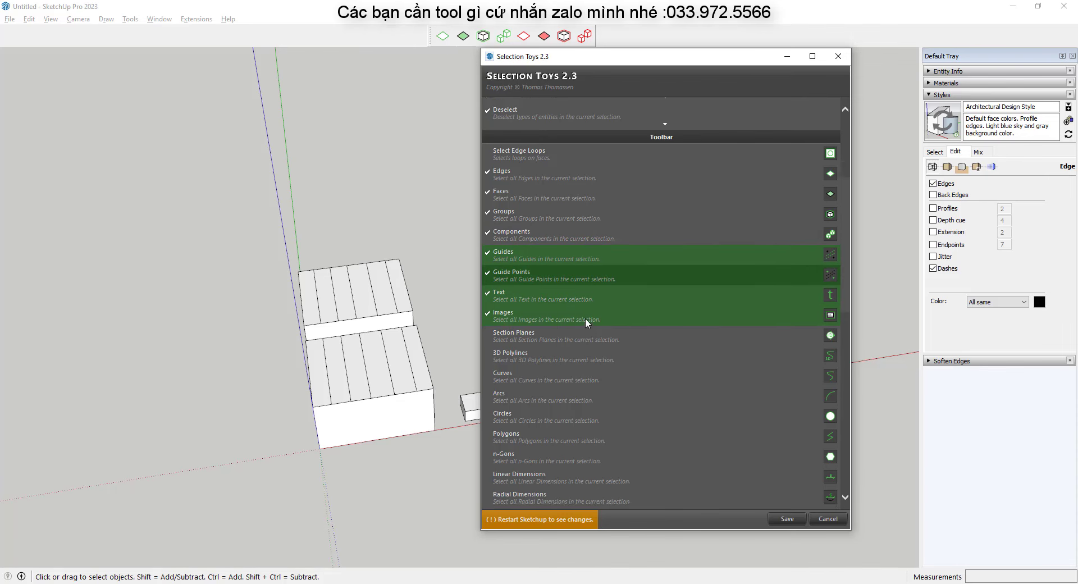
- Enable Guides, Guide Points, Text and Images deselect buttons and save the settings
scroll(584, 320, down, 5)
scroll(577, 333, down, 3)
click(487, 213)
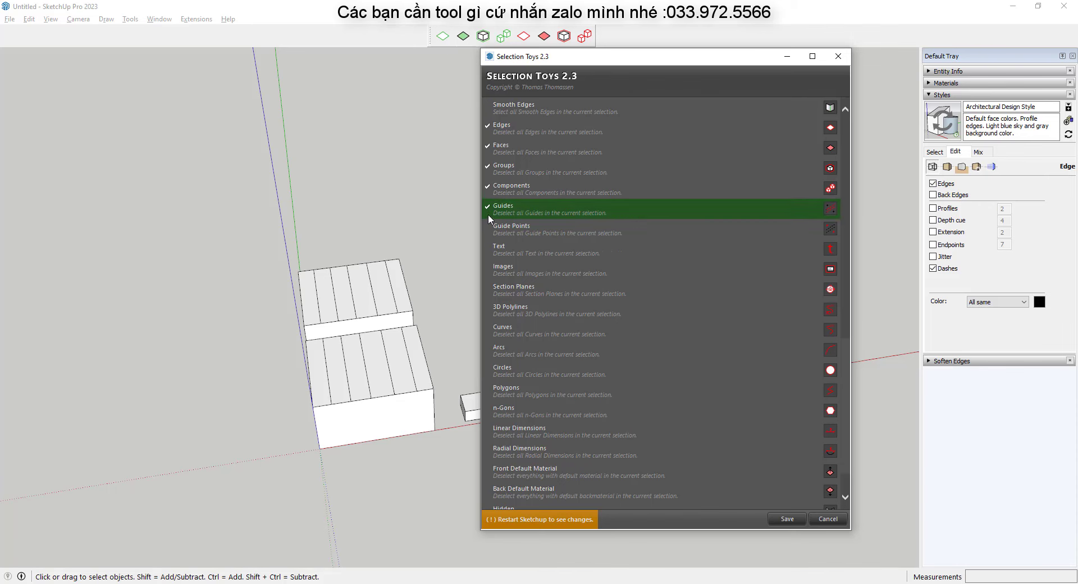
click(486, 230)
click(486, 251)
click(486, 267)
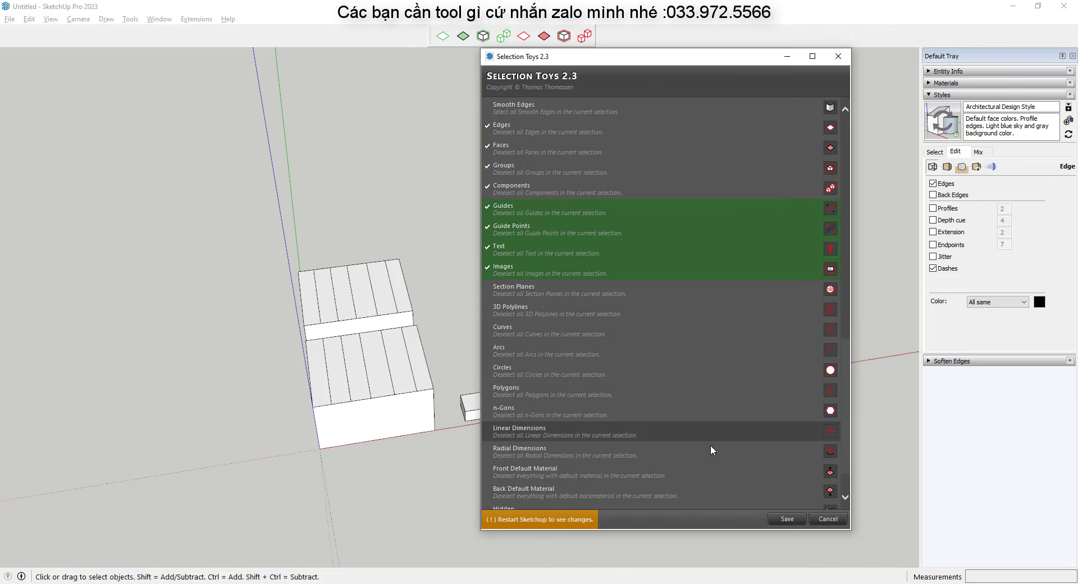
click(789, 519)
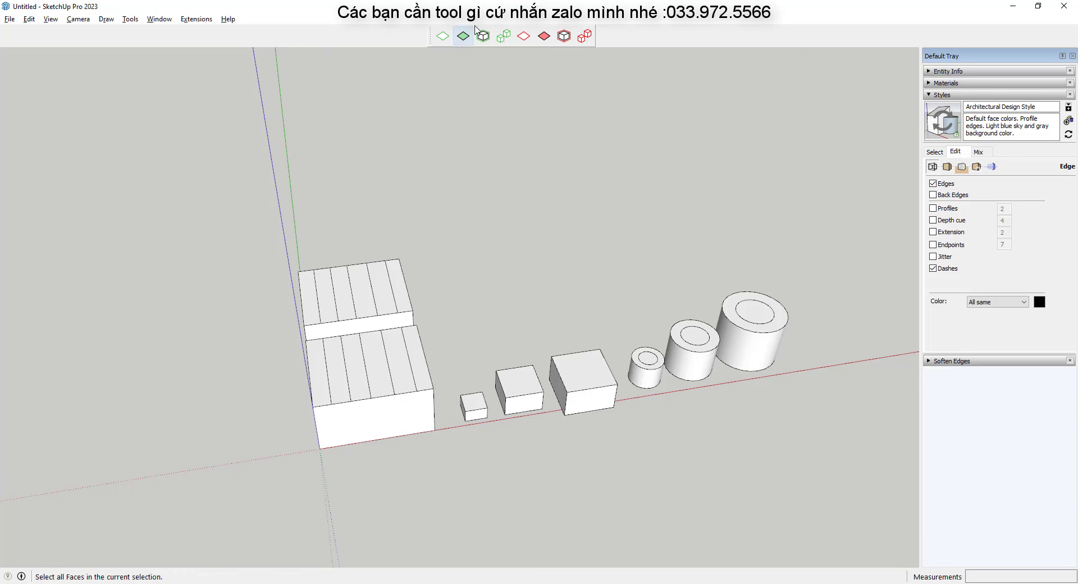
scroll(459, 363, down, 3)
middle_drag(460, 363, 674, 186)
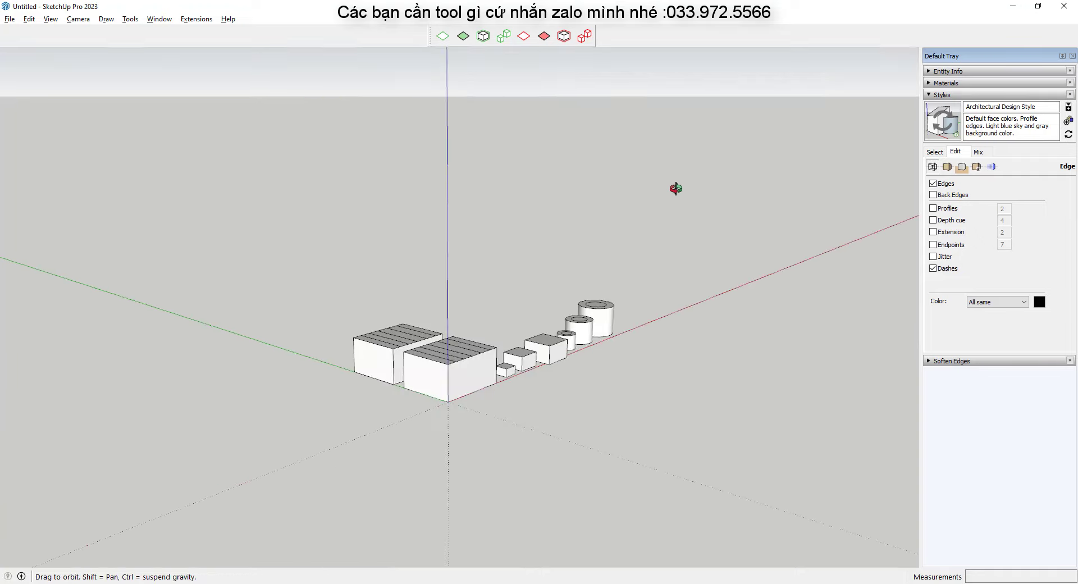
scroll(513, 373, up, 3)
scroll(486, 335, up, 2)
mouse_move(486, 335)
middle_down()
mouse_move(181, 432)
mouse_move(254, 448)
middle_up()
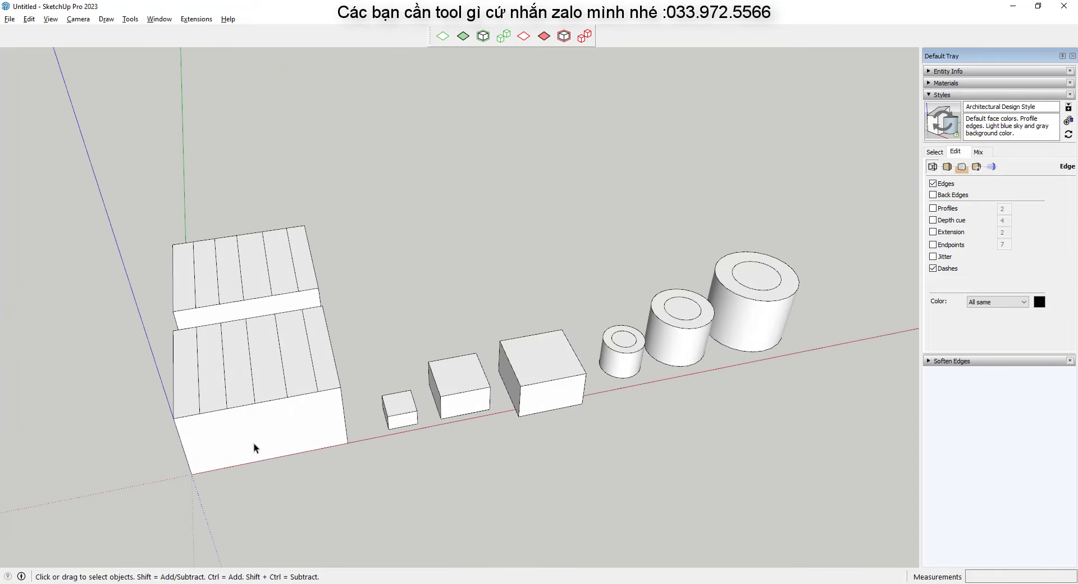